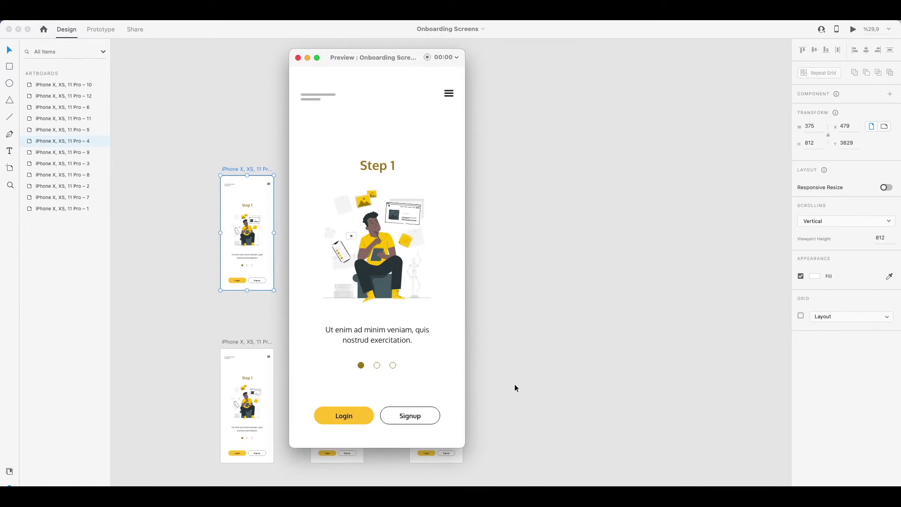
Preview the finished onboarding prototype's Step 2 and Step 3 screens using the page indicator dots.
click(377, 368)
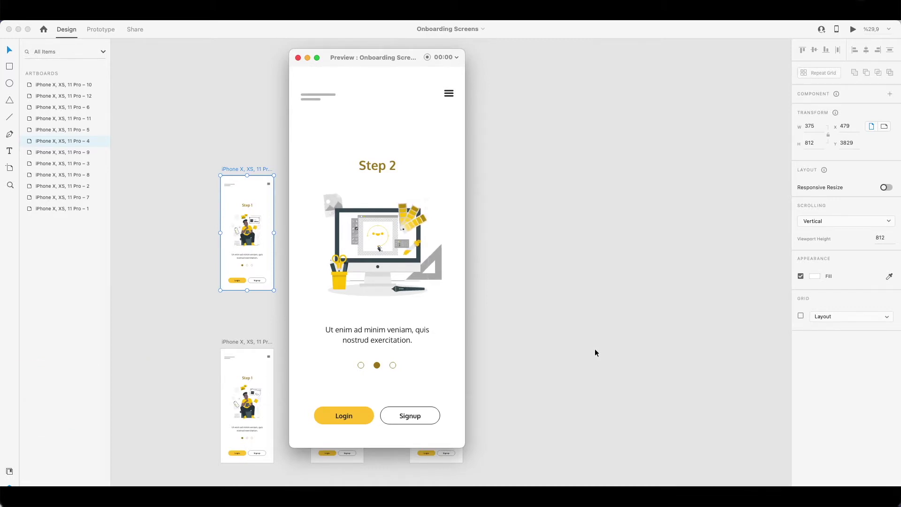
click(394, 367)
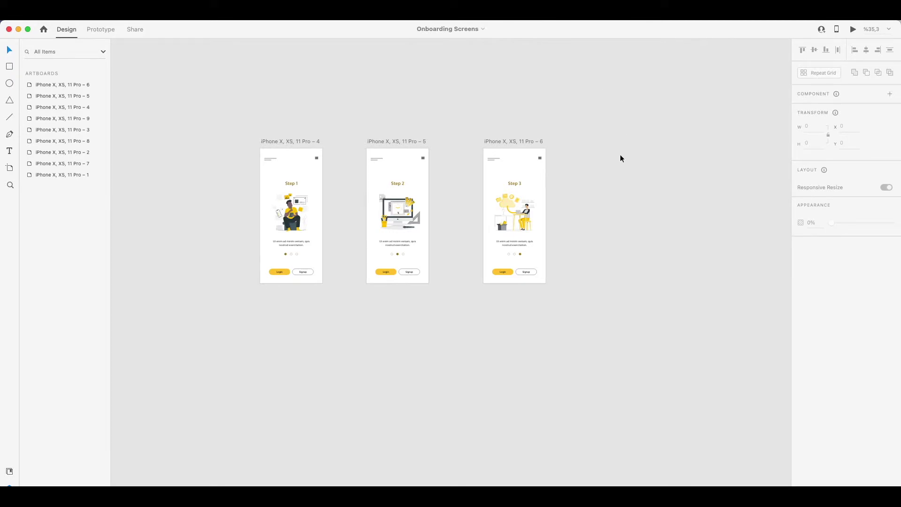
Duplicate the Step 1 artboard and place the copy directly below it at X 479, Y 5058.
scroll(619, 153, down, 1)
click(296, 137)
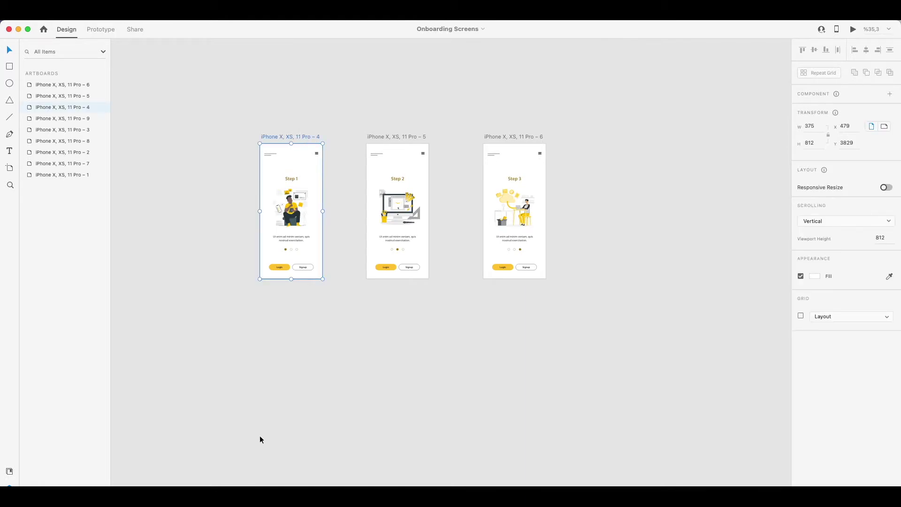
key(super+d)
drag(594, 137, 297, 339)
scroll(328, 305, down, 2)
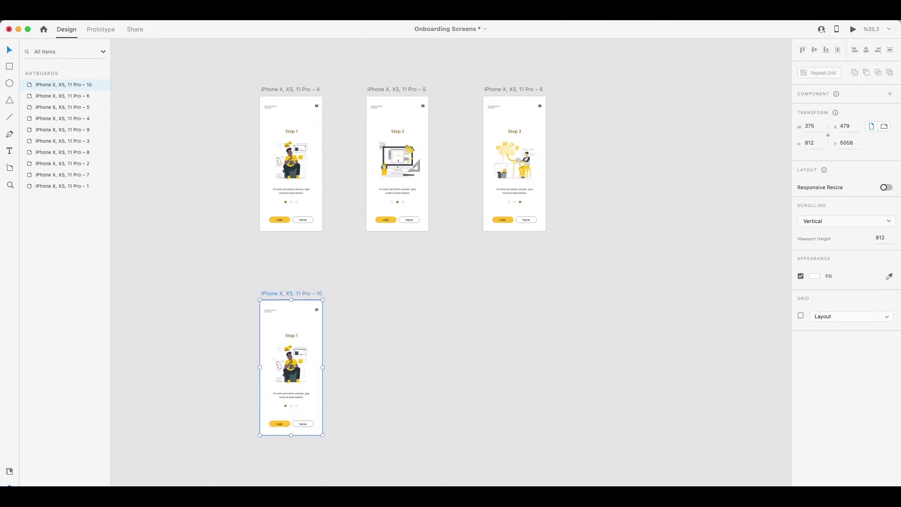
scroll(303, 282, down, 2)
In the Step 1 copy's illustration, shift and tilt the yellow photos and rotate the browser window to 7°.
scroll(291, 281, up, 8)
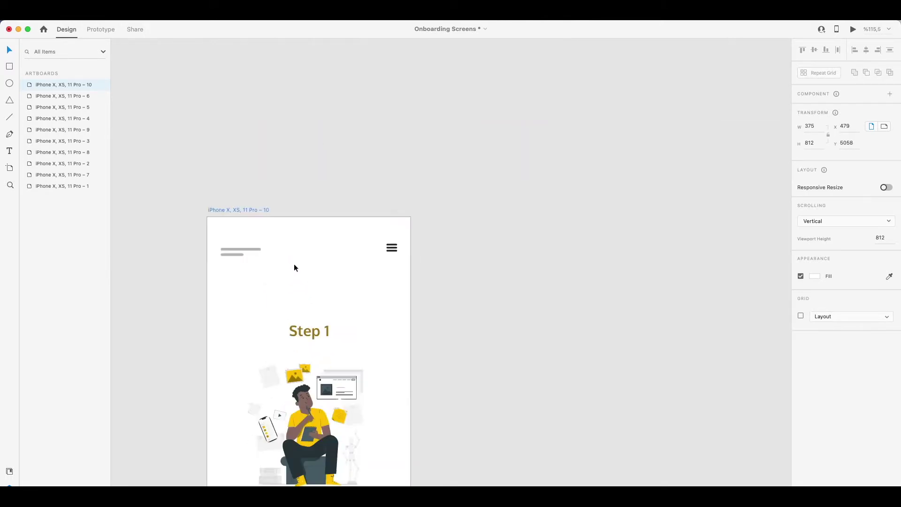
double_click(294, 284)
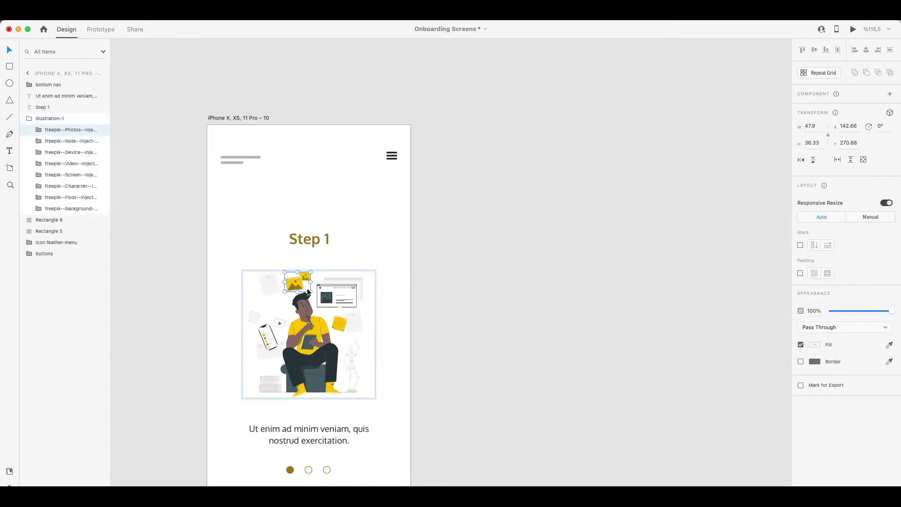
drag(316, 287, 298, 280)
click(346, 299)
drag(360, 307, 348, 301)
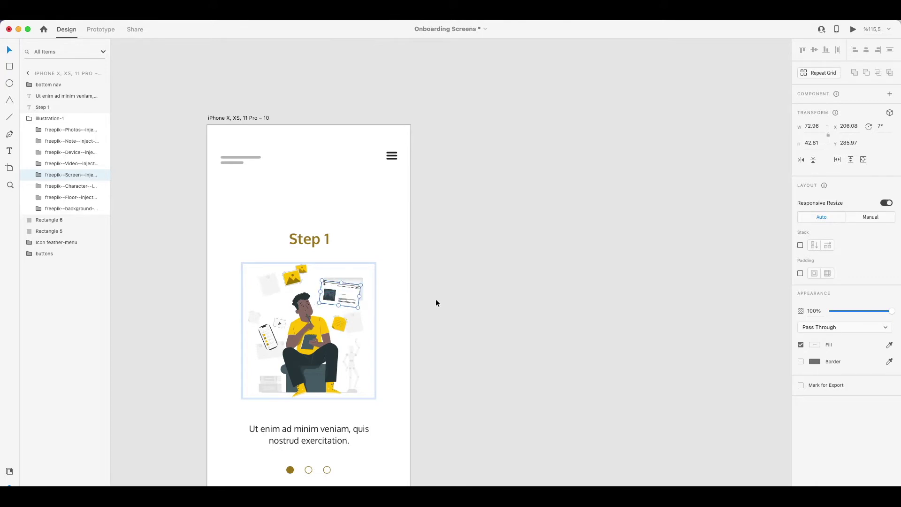
Move the small video card slightly upward and rotate the phone in the Step 1 copy's illustration.
click(278, 325)
drag(278, 324, 277, 317)
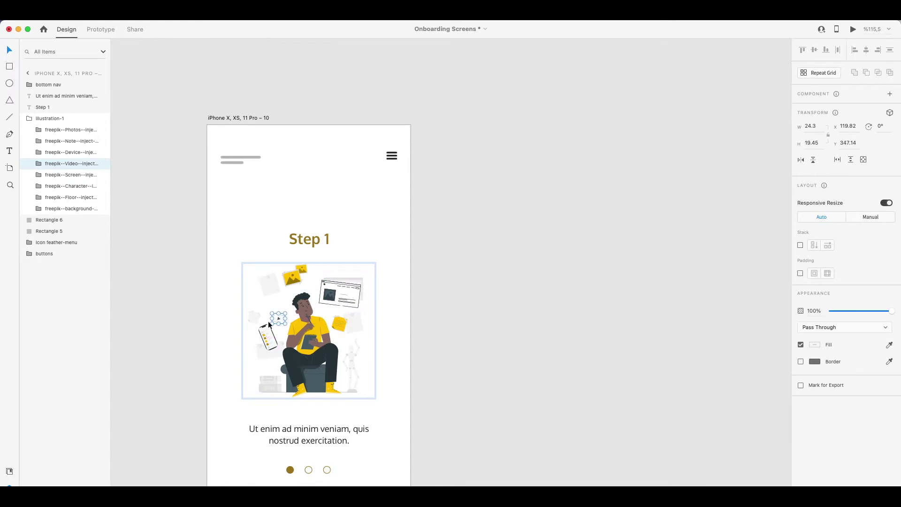
drag(267, 313, 264, 313)
click(265, 335)
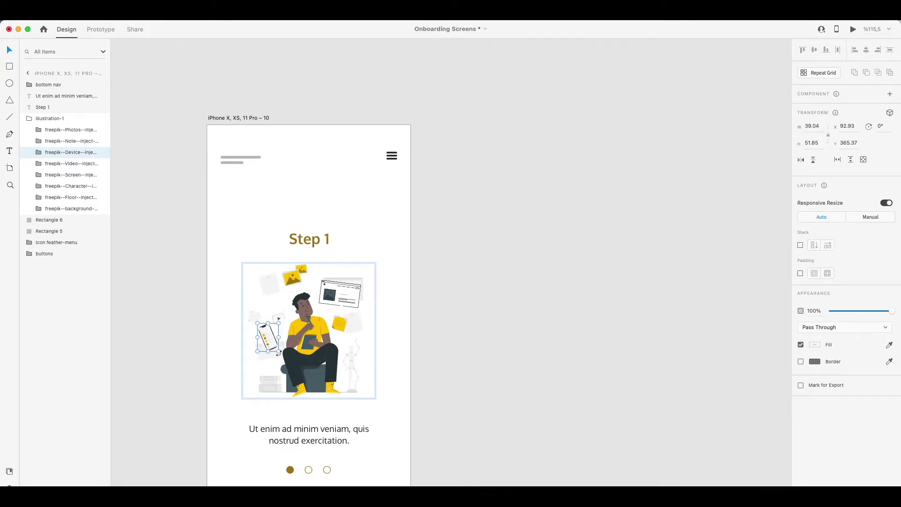
mouse_move(280, 355)
mouse_down()
mouse_move(265, 348)
mouse_move(271, 343)
mouse_up()
Shift the yellow note beside the character slightly and rotate it to 14°.
click(339, 323)
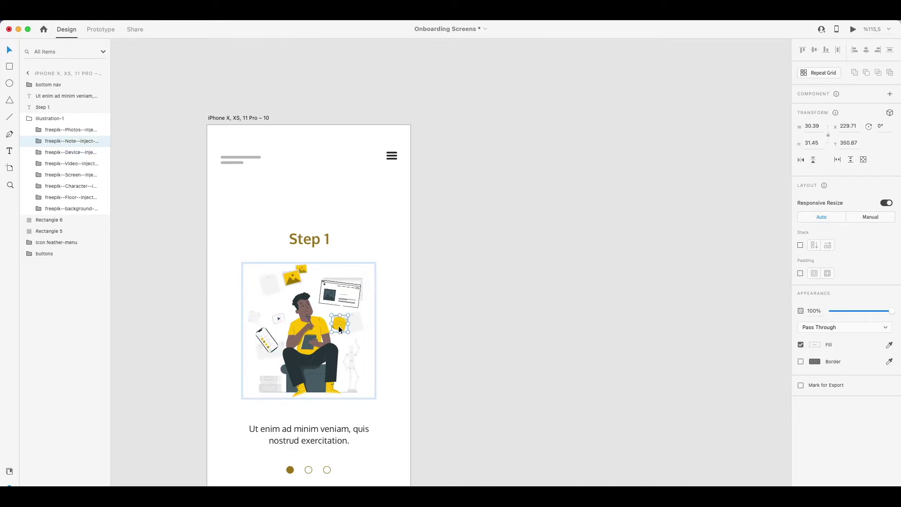
drag(342, 327, 343, 325)
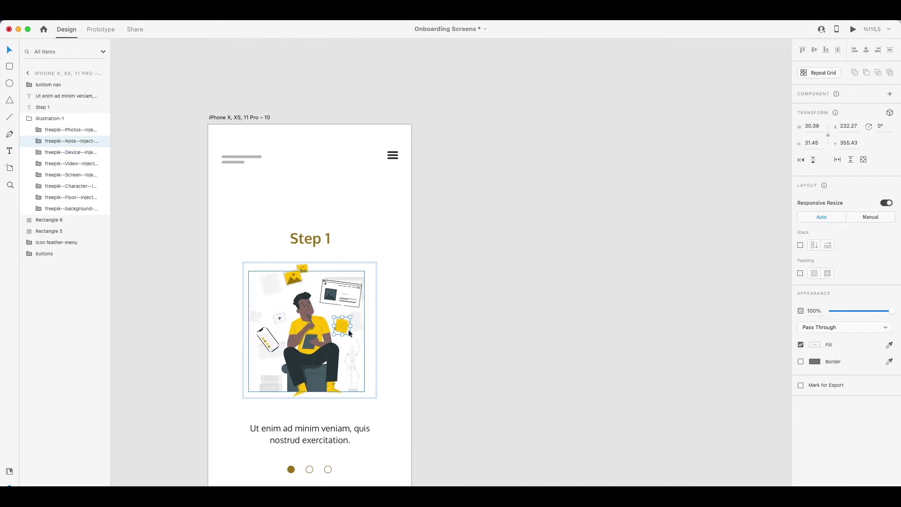
drag(355, 336, 353, 339)
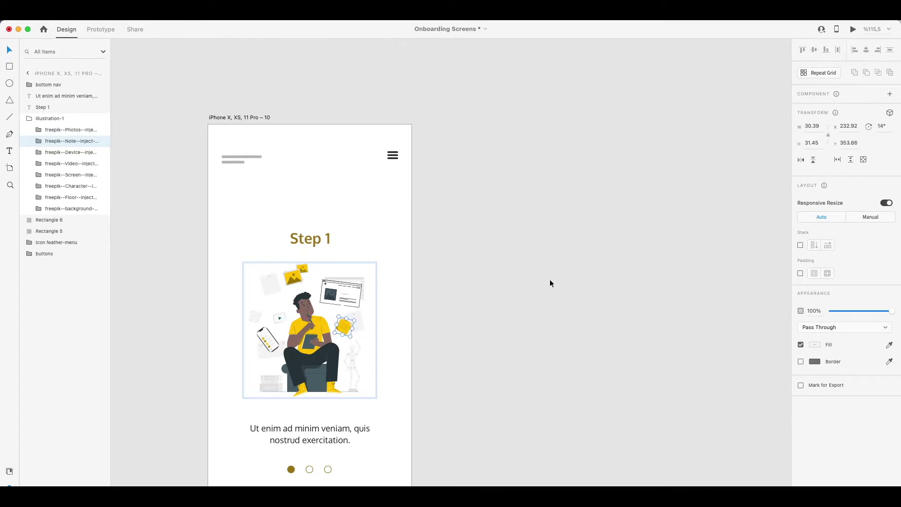
Link the original Step 1 artboard to its copy with a Time trigger, 0 s delay, and Auto-Animate with no easing over 3 s.
scroll(540, 287, up, 5)
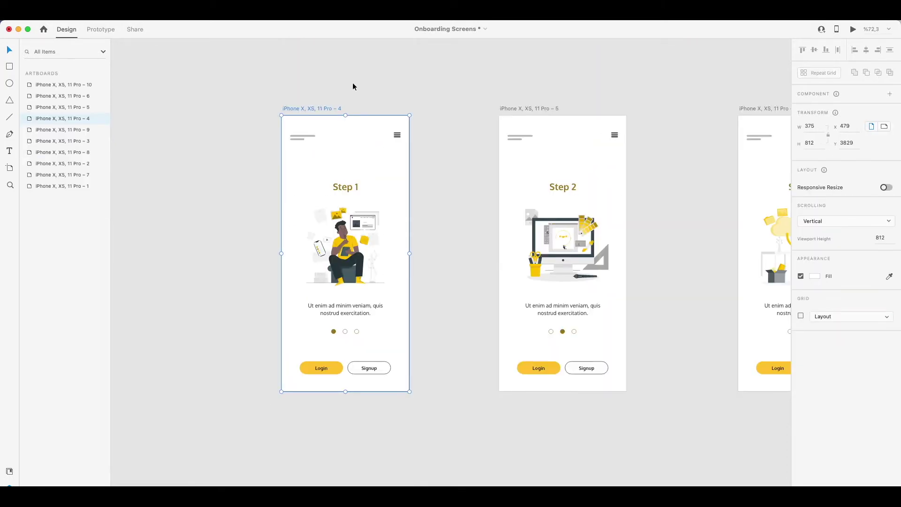
click(99, 30)
scroll(346, 72, down, 2)
scroll(329, 123, up, 2)
scroll(343, 59, down, 1)
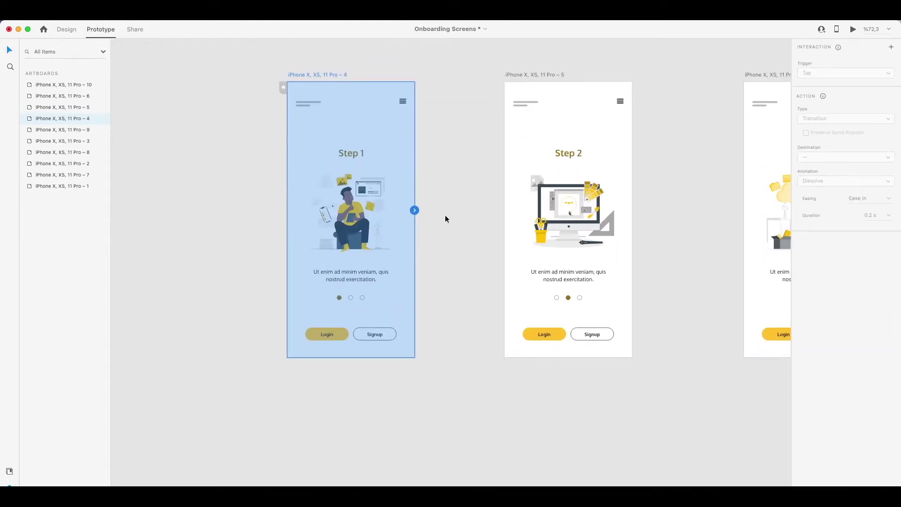
drag(414, 210, 369, 457)
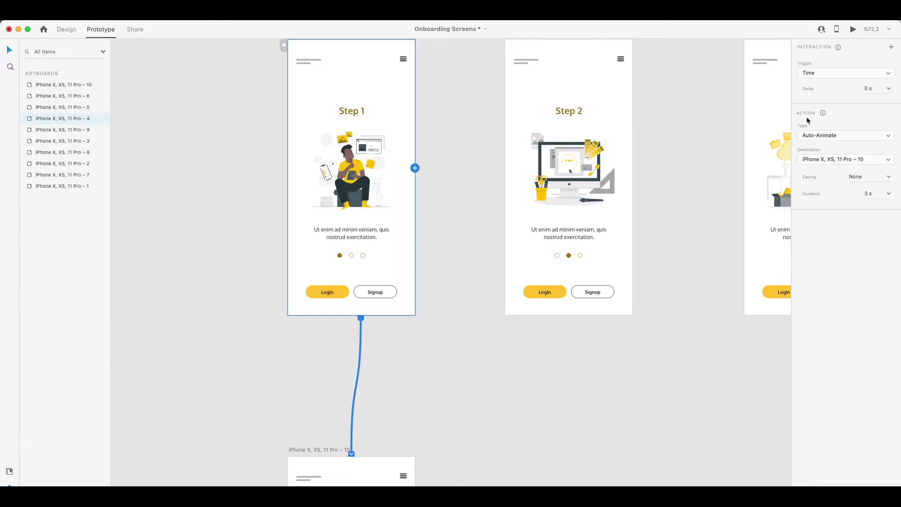
scroll(446, 345, down, 1)
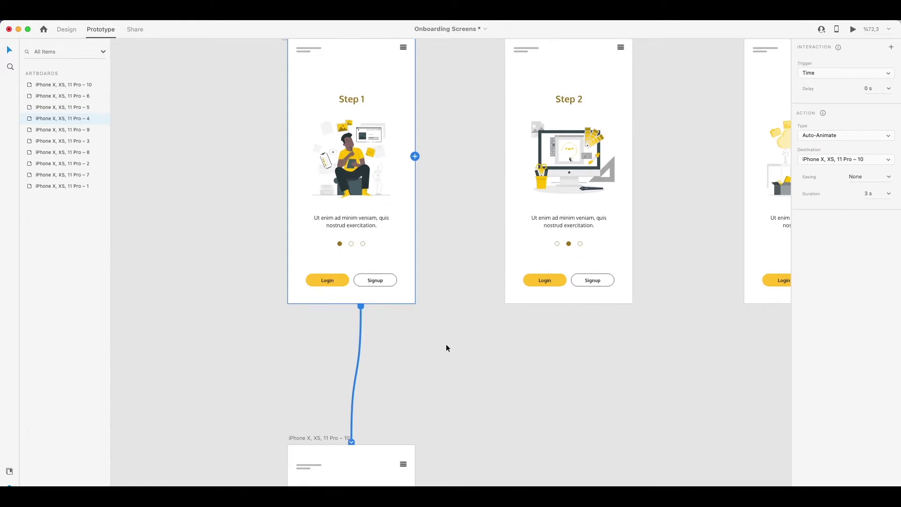
scroll(446, 345, up, 2)
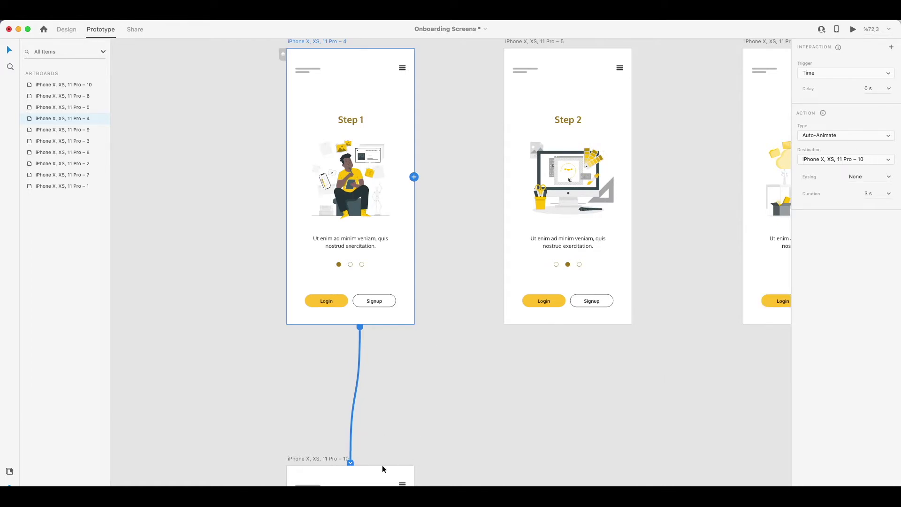
Link the Step 1 copy back to the original artboard with a Time trigger, 0 s delay, and 3 s Auto-Animate without easing.
click(311, 471)
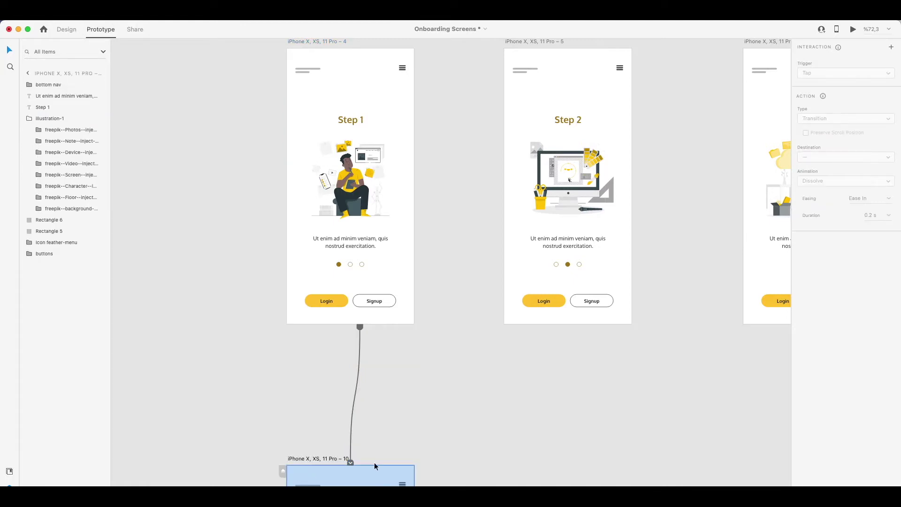
scroll(375, 448, down, 4)
drag(415, 483, 398, 229)
scroll(504, 428, up, 10)
scroll(496, 420, down, 5)
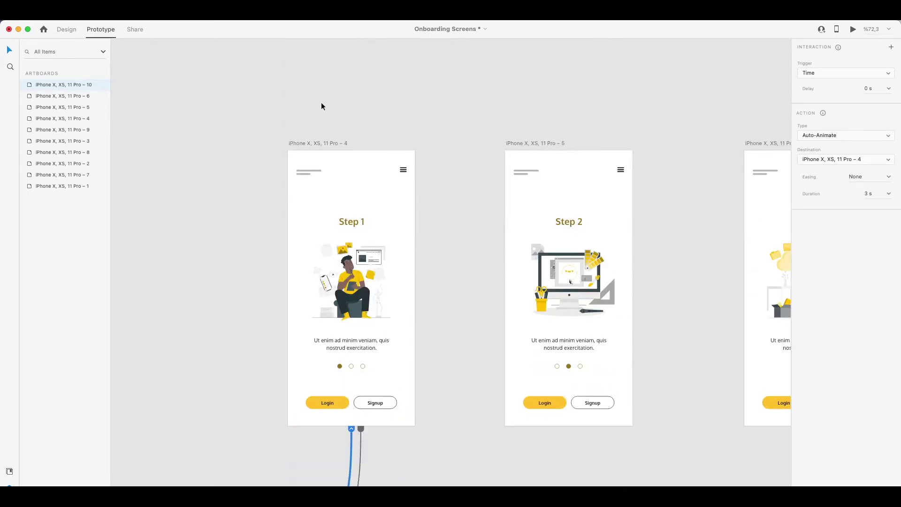
Preview the looping Step 1 animation starting from the original artboard, and close the preview.
click(320, 144)
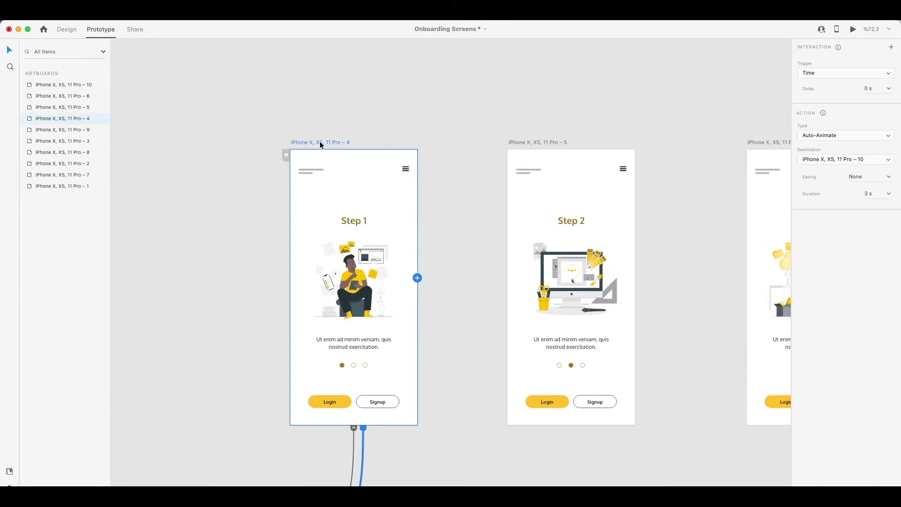
key(super+Return)
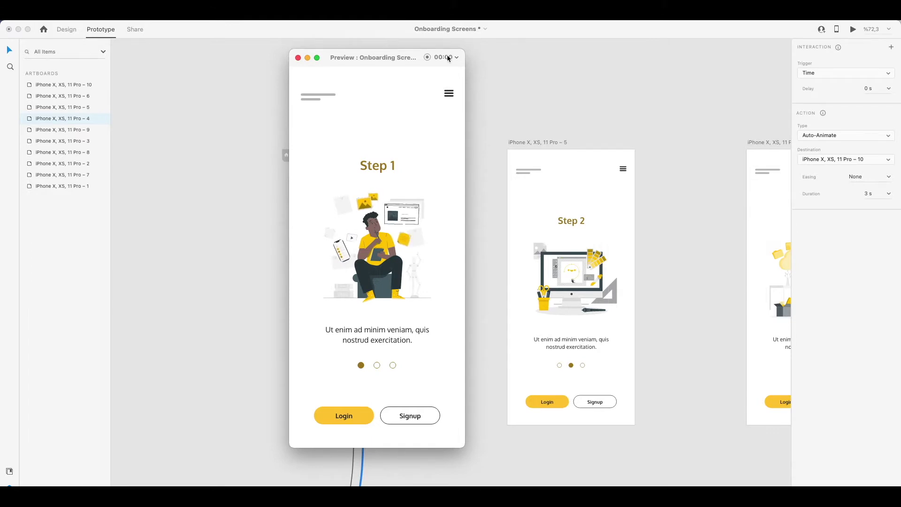
click(299, 58)
Duplicate the Step 2 artboard in design mode and place the copy directly below it at X 1120, Y 5058.
click(66, 29)
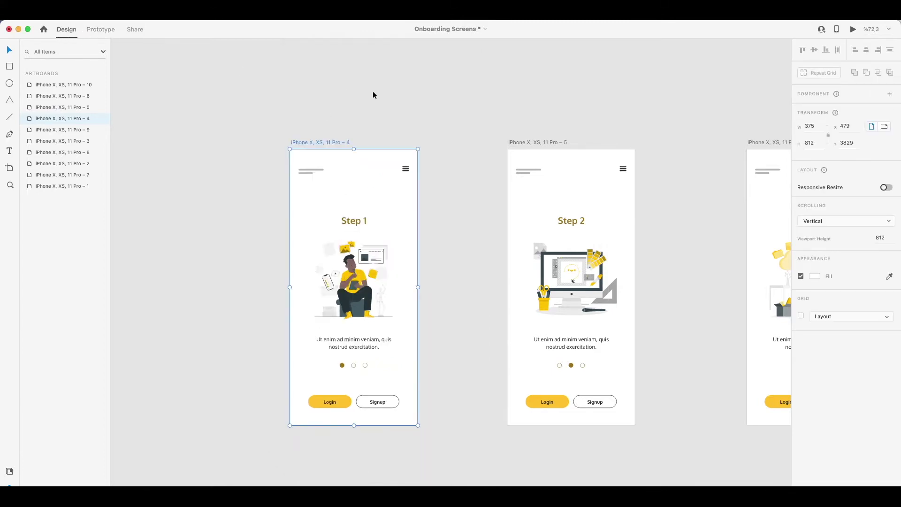
scroll(380, 94, right, 5)
scroll(380, 95, down, 2)
scroll(347, 142, down, 2)
click(322, 68)
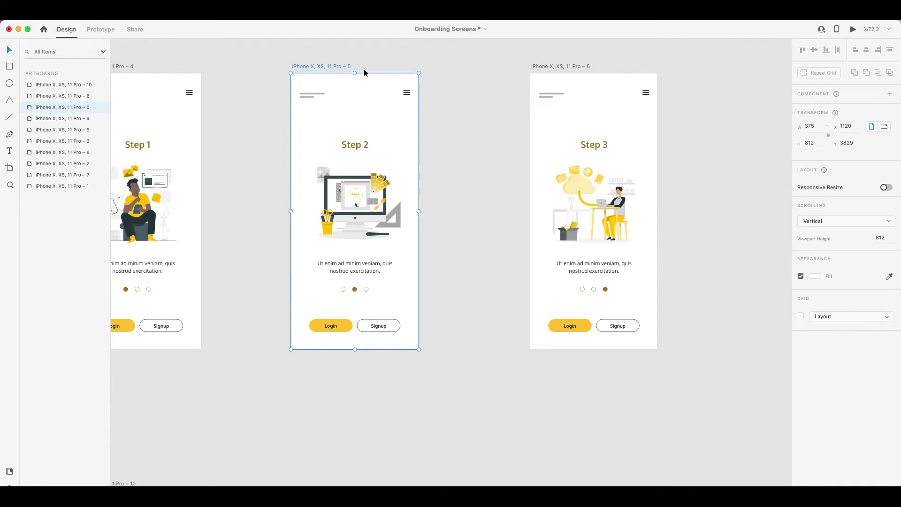
drag(334, 67, 299, 483)
scroll(322, 386, down, 3)
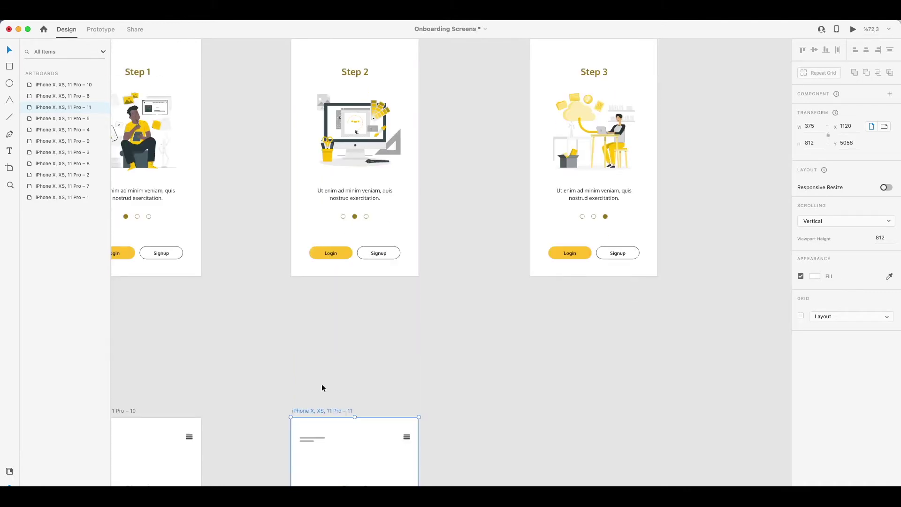
In the Step 2 copy's illustration, shift the grey JPG file icon up and to the left and rotate it to -18°.
scroll(431, 189, down, 7)
scroll(422, 230, down, 3)
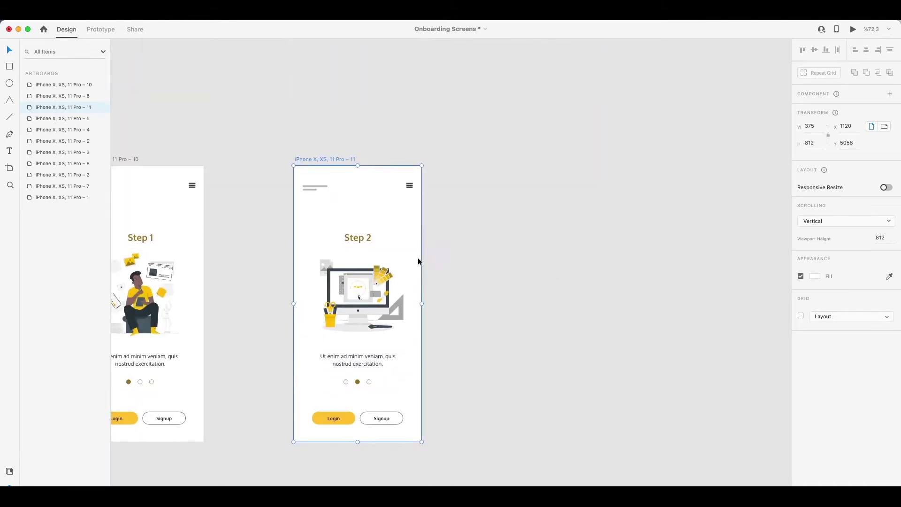
double_click(325, 270)
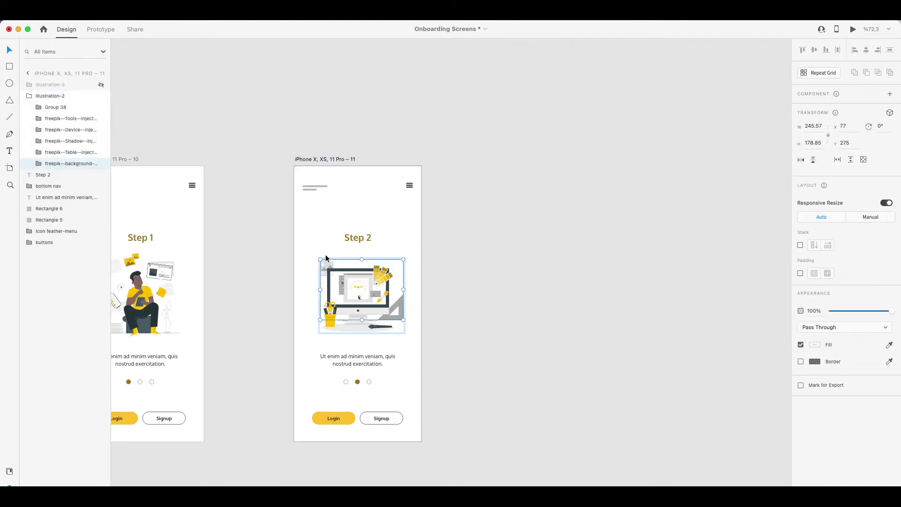
double_click(327, 261)
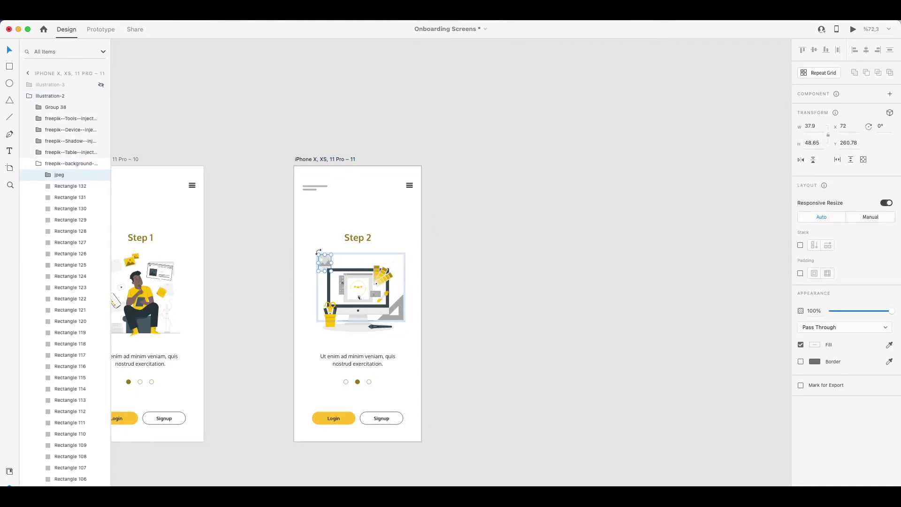
drag(314, 249, 311, 254)
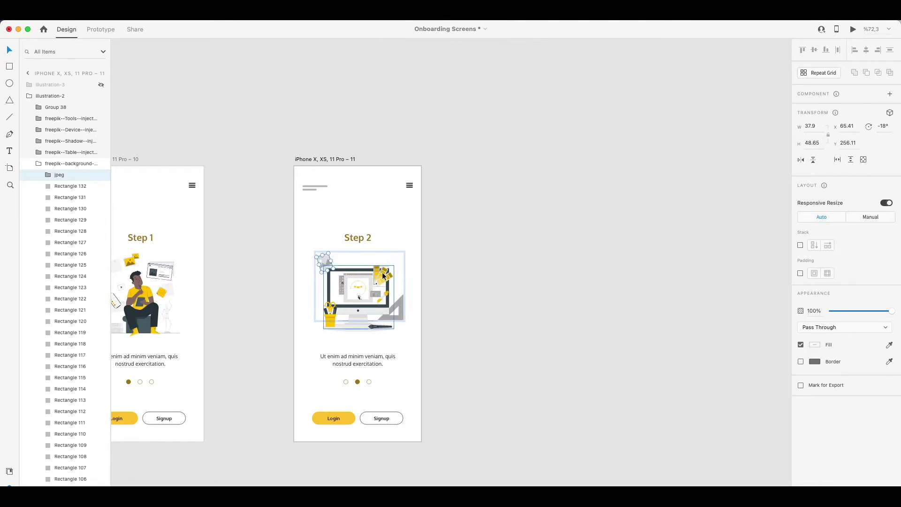
Spread the three yellow color swatch strips at the monitor's upper right corner by rotating and shifting them individually.
scroll(381, 275, up, 5)
click(363, 268)
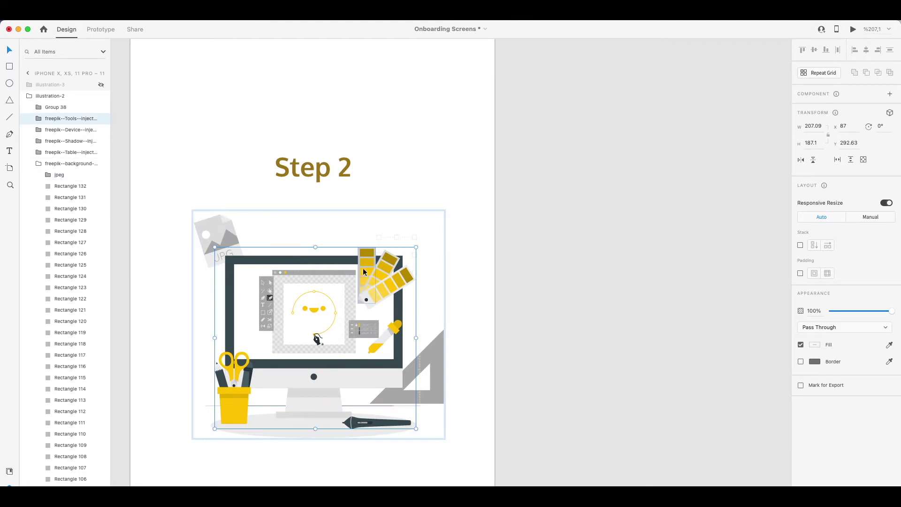
double_click(363, 265)
drag(362, 265, 348, 245)
click(384, 257)
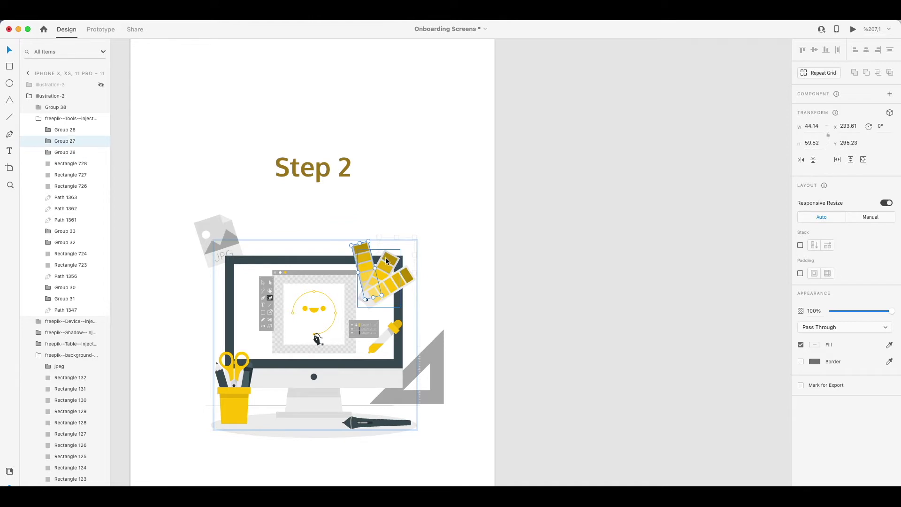
drag(389, 263, 390, 260)
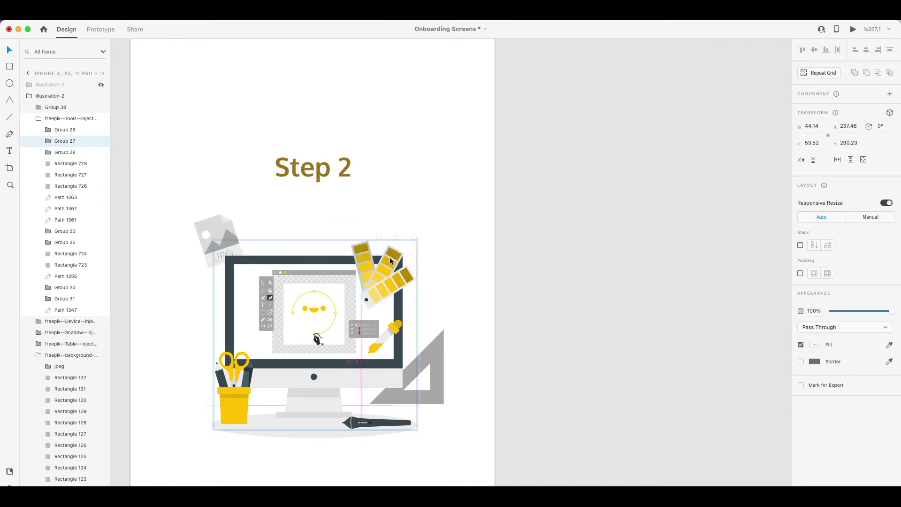
click(393, 288)
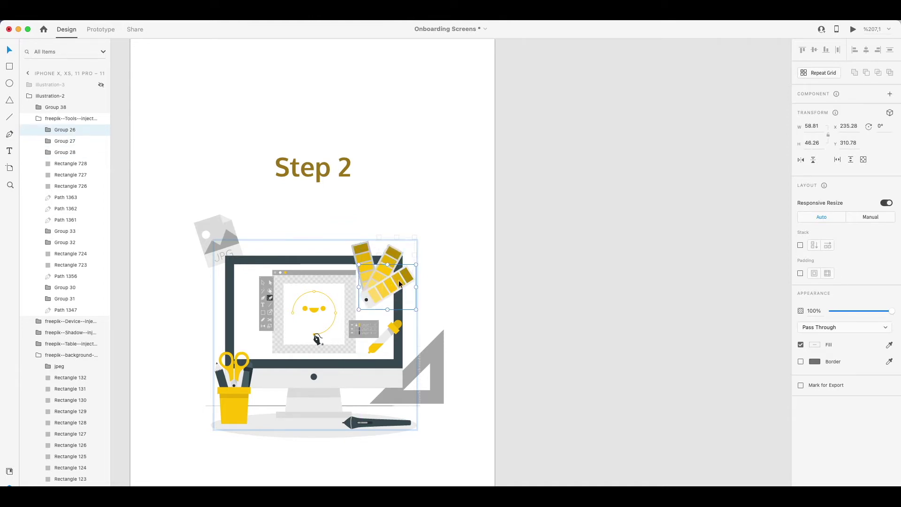
drag(416, 312, 415, 322)
drag(384, 297, 388, 296)
Rotate the yellow eyedropper at the monitor's lower right to 11°.
click(392, 335)
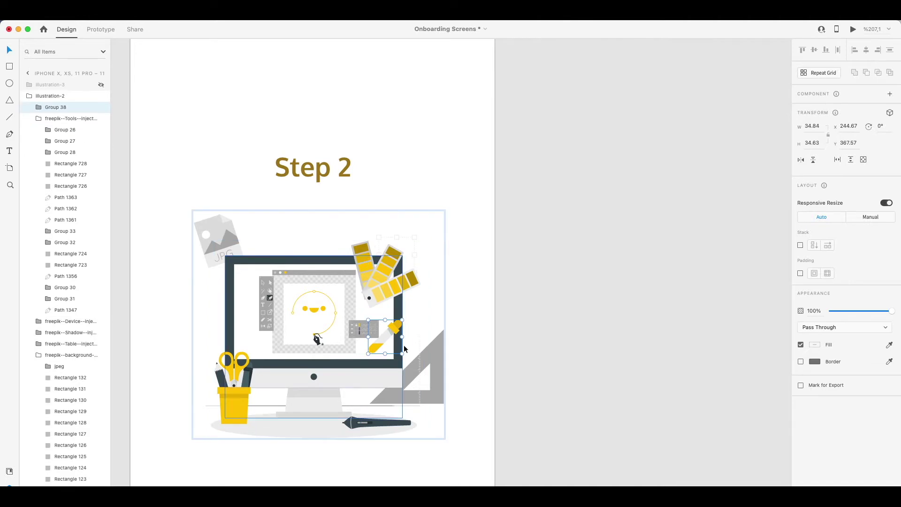
drag(403, 355, 388, 357)
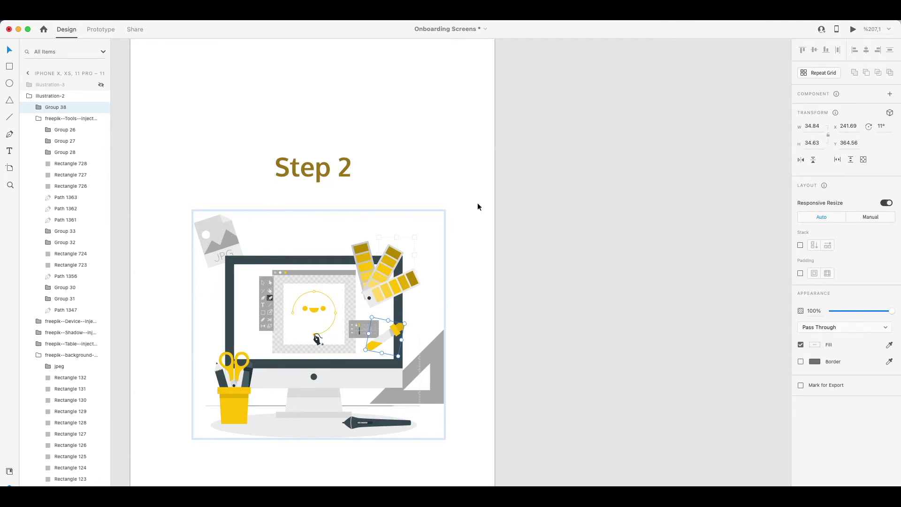
In the Step 2 copy's illustration, nudge the grey set square beside the monitor slightly to the right.
scroll(477, 203, down, 2)
click(434, 329)
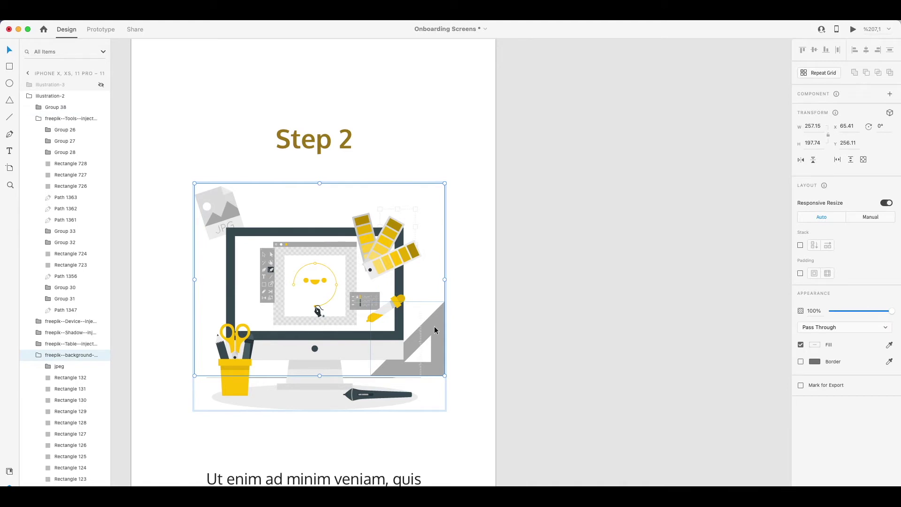
double_click(434, 329)
key(Left)
key(Left)
key(Left)
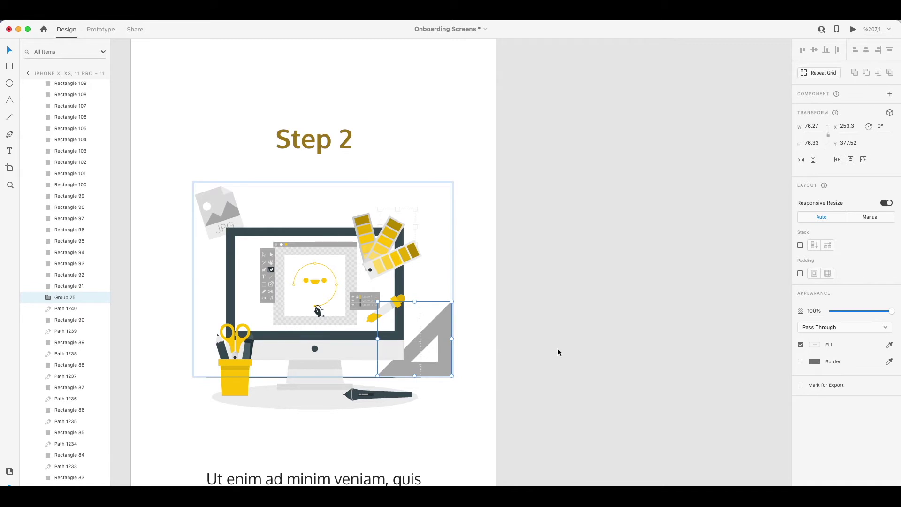
key(Right)
key(Right)
key(Right)
click(572, 257)
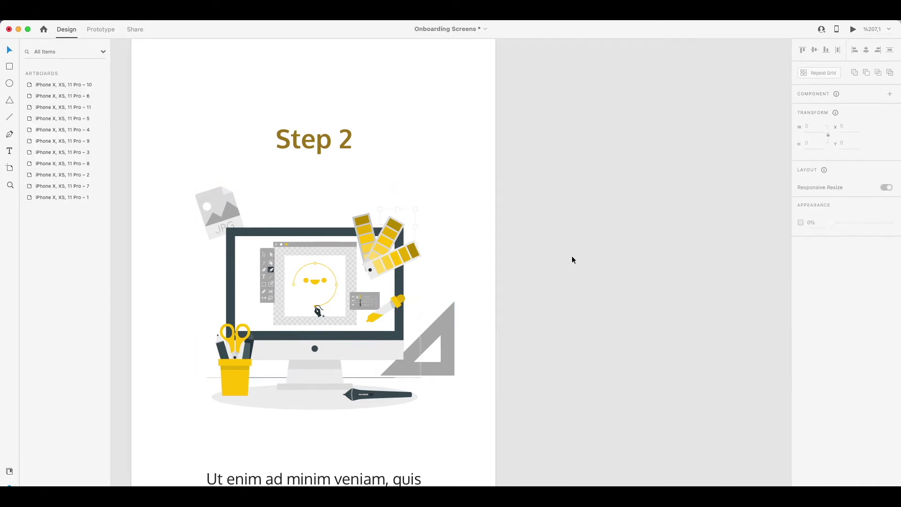
Link the original Step 2 artboard to its copy with a 0 s timed Auto-Animate transition, no easing and 3 s duration.
scroll(404, 201, down, 5)
scroll(402, 183, up, 5)
scroll(402, 183, up, 4)
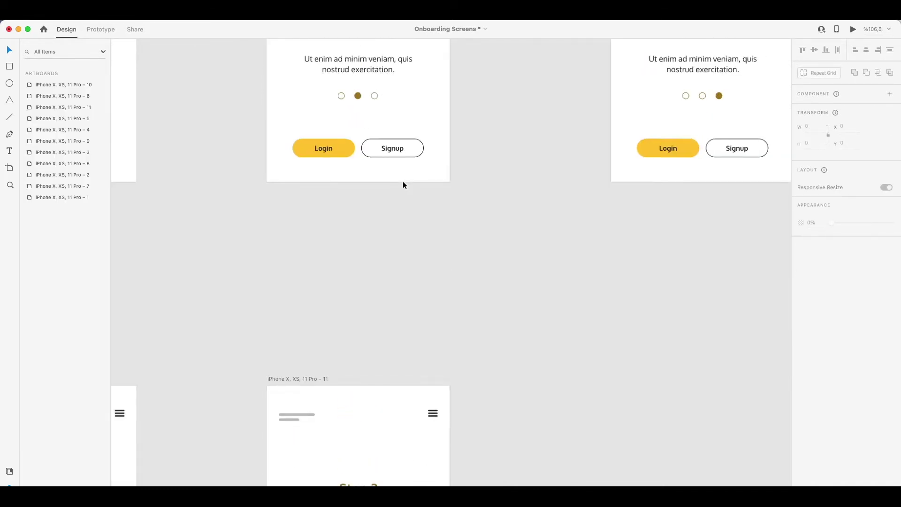
scroll(402, 181, down, 3)
scroll(402, 136, up, 3)
click(100, 29)
scroll(490, 185, up, 3)
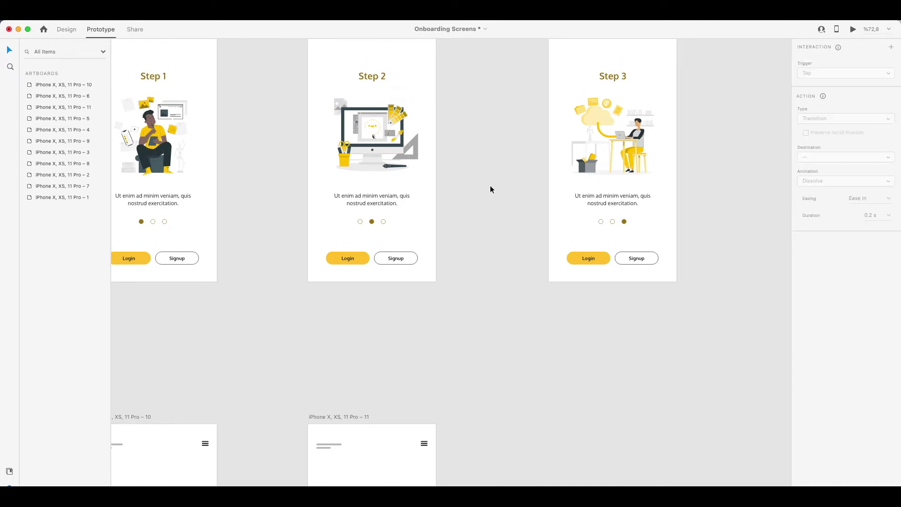
click(341, 52)
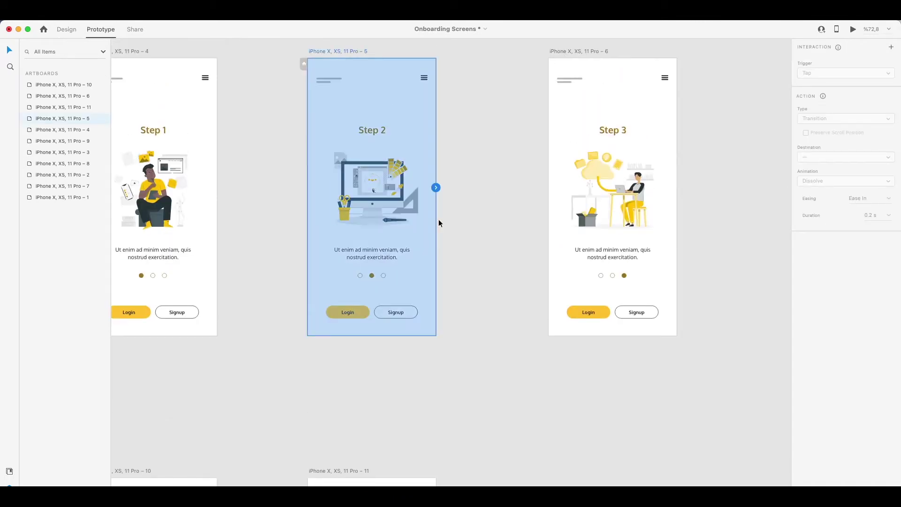
drag(434, 186, 357, 482)
scroll(394, 483, down, 1)
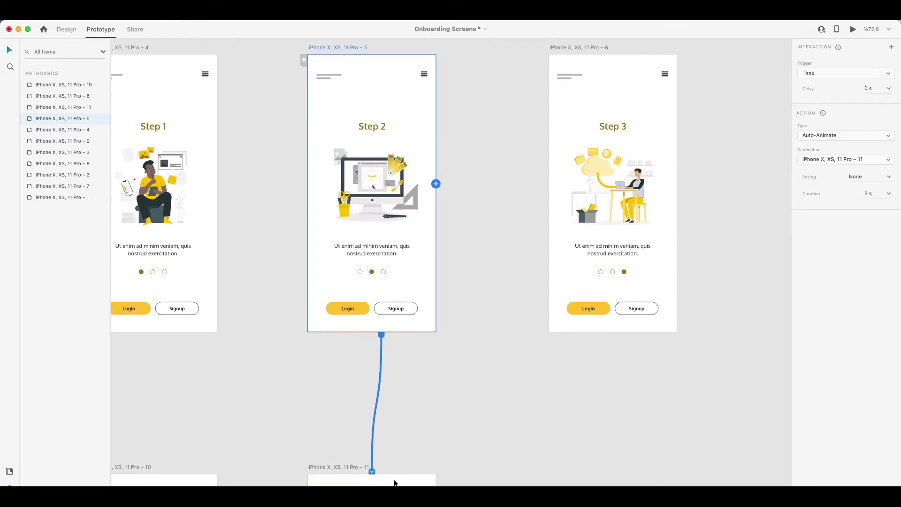
Link the Step 2 copy back to the original Step 2 artboard with the same timed Auto-Animate transition to close the loop.
scroll(442, 470, down, 10)
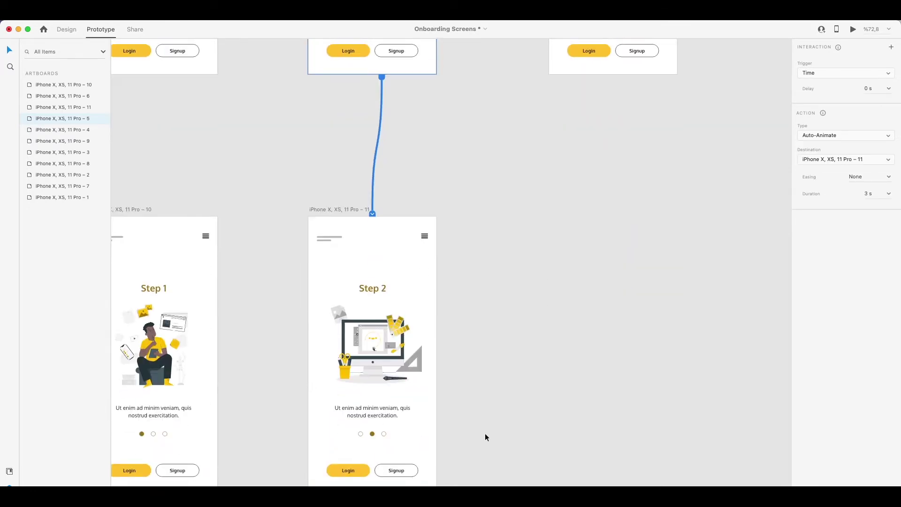
click(418, 381)
scroll(443, 328, up, 2)
drag(431, 386, 399, 112)
scroll(476, 183, up, 9)
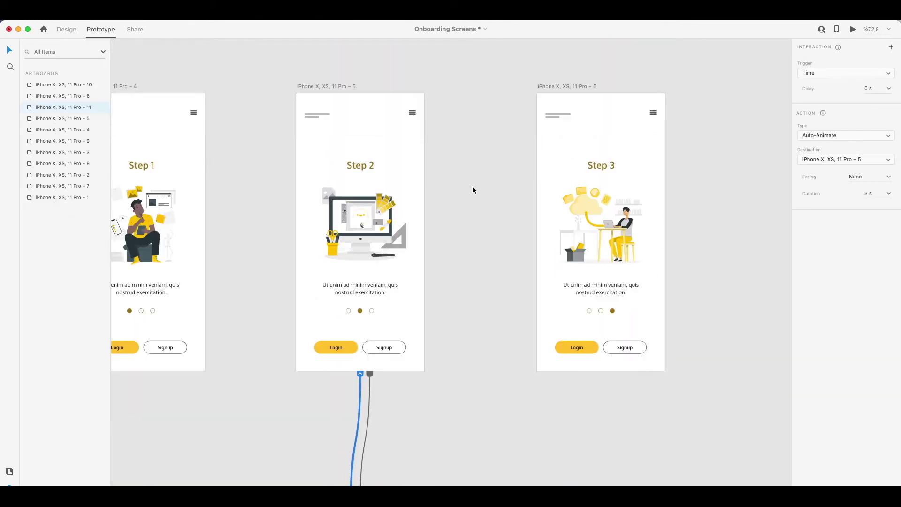
Preview the looping illustration animation from the original Step 2 artboard and close the preview.
scroll(472, 186, up, 2)
click(318, 105)
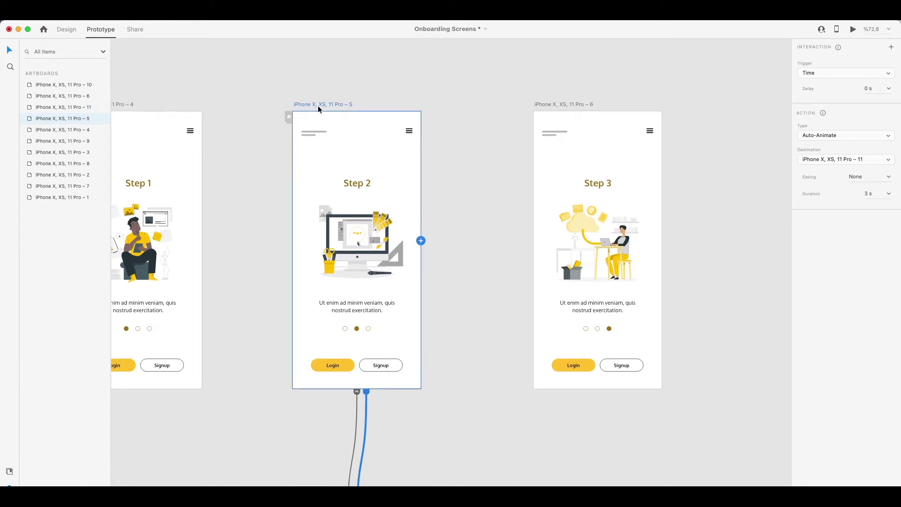
key(super+Return)
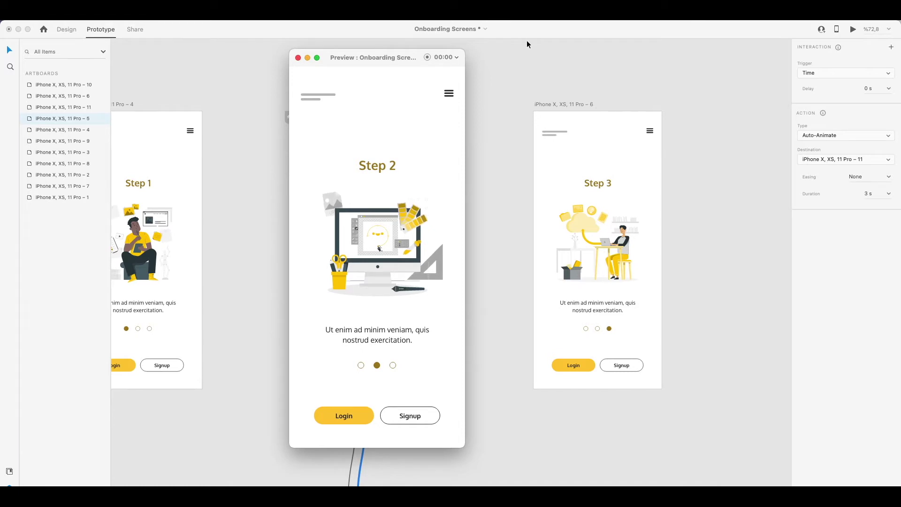
click(298, 58)
click(451, 165)
Duplicate the Step 3 artboard in design mode and place the copy directly below it at X 1825, Y 5058.
scroll(451, 173, up, 2)
scroll(451, 183, right, 3)
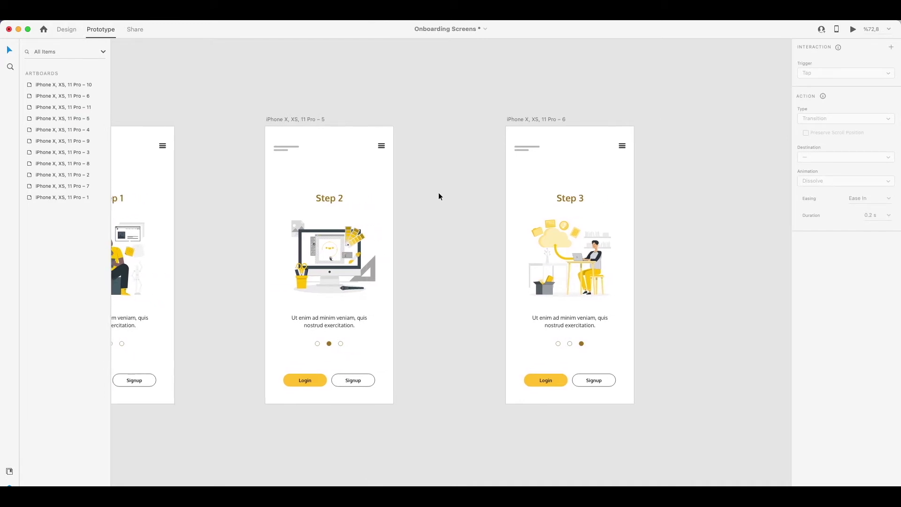
scroll(439, 196, right, 5)
scroll(386, 223, down, 1)
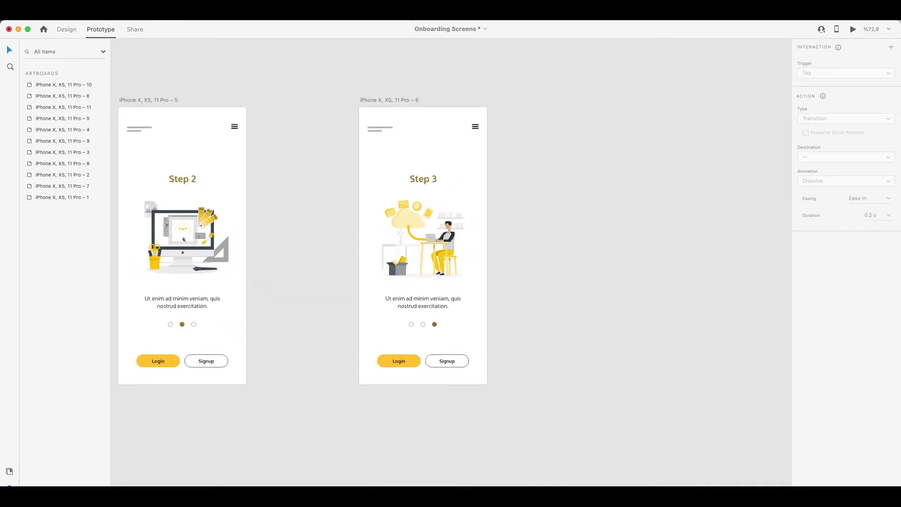
click(388, 100)
scroll(554, 95, down, 2)
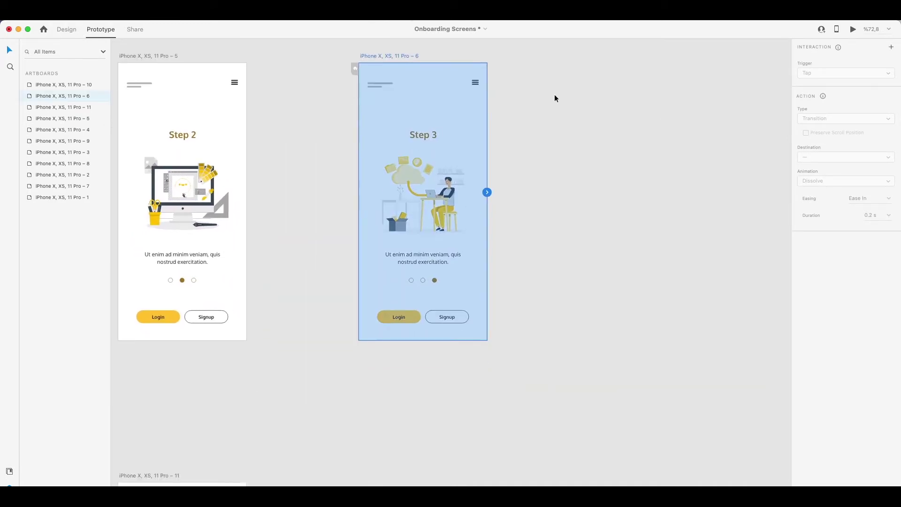
click(66, 30)
scroll(398, 47, down, 1)
drag(396, 47, 364, 462)
scroll(320, 356, down, 1)
scroll(319, 355, down, 3)
scroll(411, 289, right, 3)
scroll(420, 160, up, 3)
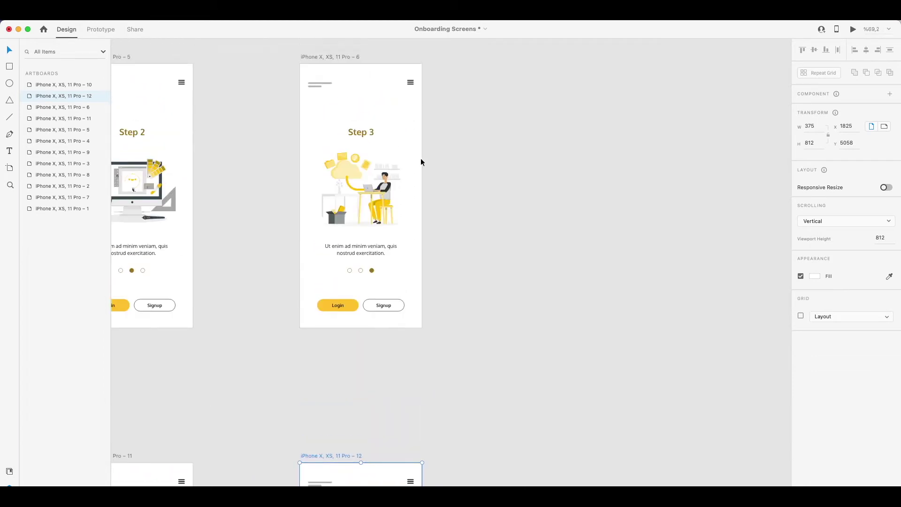
In the Step 3 copy's illustration, move the yellow folder icon above the cloud up and to the left and rotate it slightly.
scroll(402, 205, down, 10)
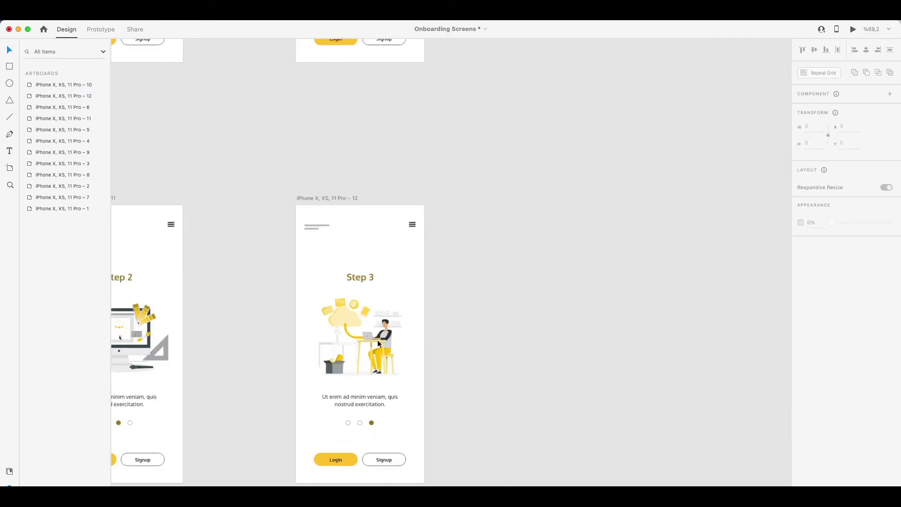
scroll(339, 326, up, 5)
click(343, 292)
double_click(342, 292)
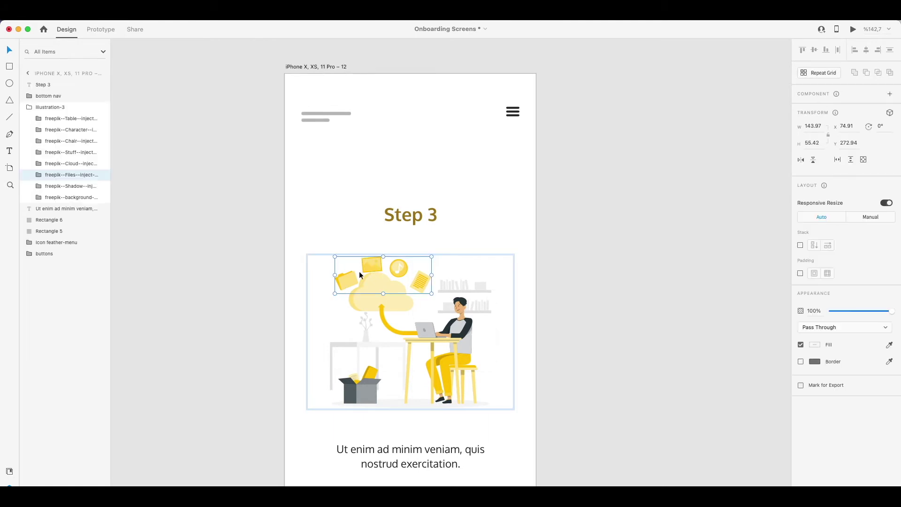
double_click(344, 278)
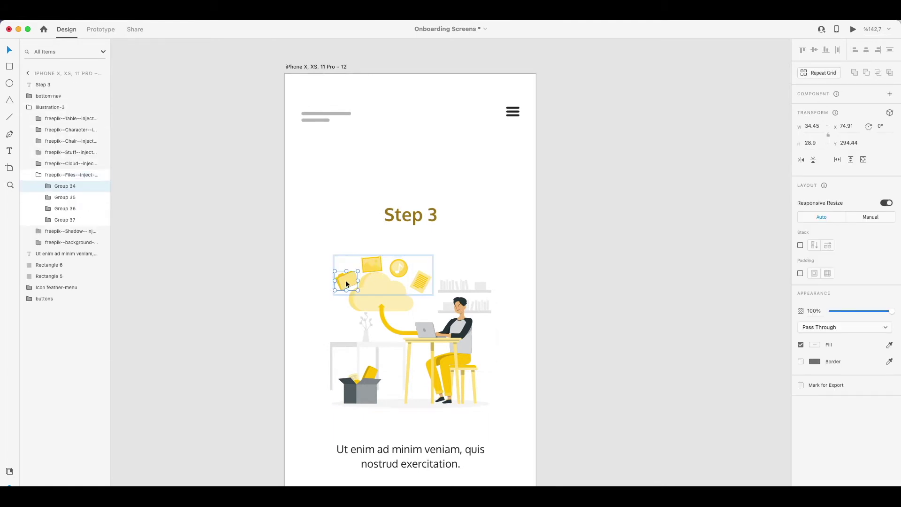
drag(345, 279, 324, 264)
Raise the yellow picture icon to X 112.53, Y 261.01 rotated 12°, and shift the music note icon up and to the right.
click(369, 265)
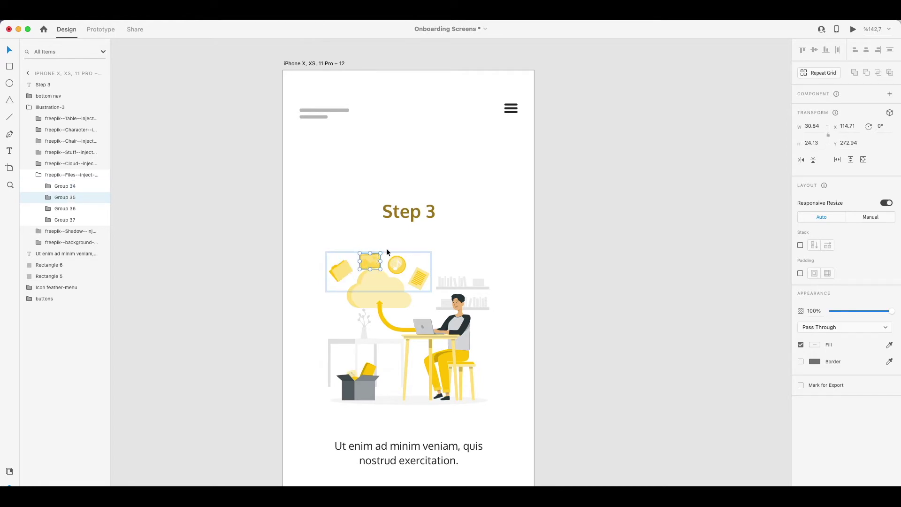
drag(371, 258, 370, 252)
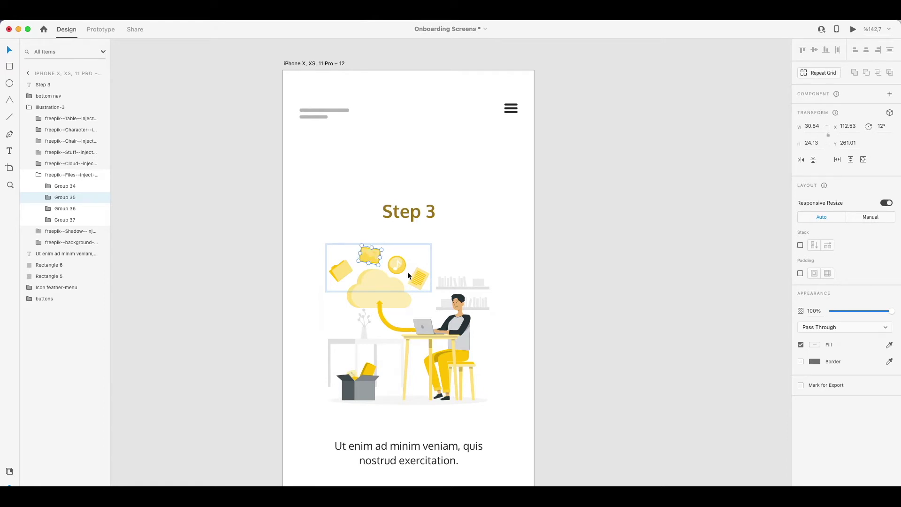
click(395, 271)
drag(394, 269, 417, 252)
Rotate the yellow document icon above the cloud to 9° and move it to X 188.5, Y 284.32.
click(421, 281)
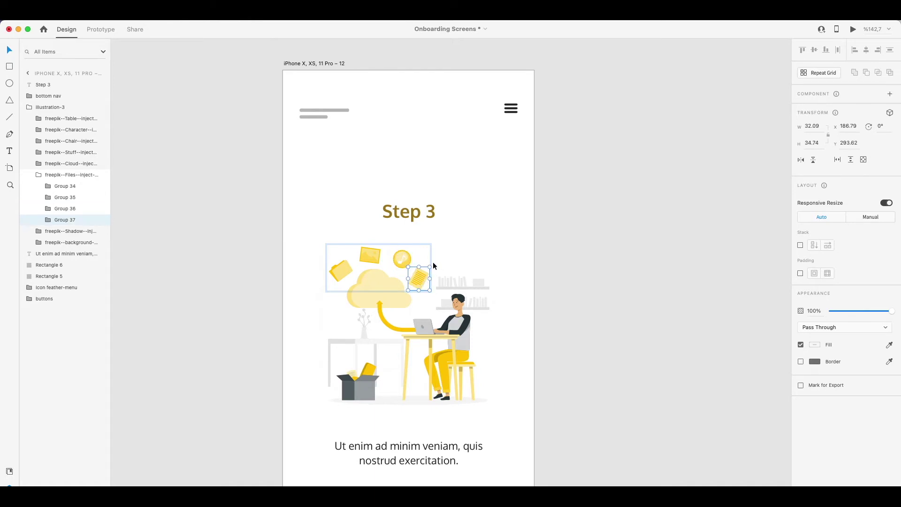
drag(432, 261, 421, 279)
key(Right)
key(Up)
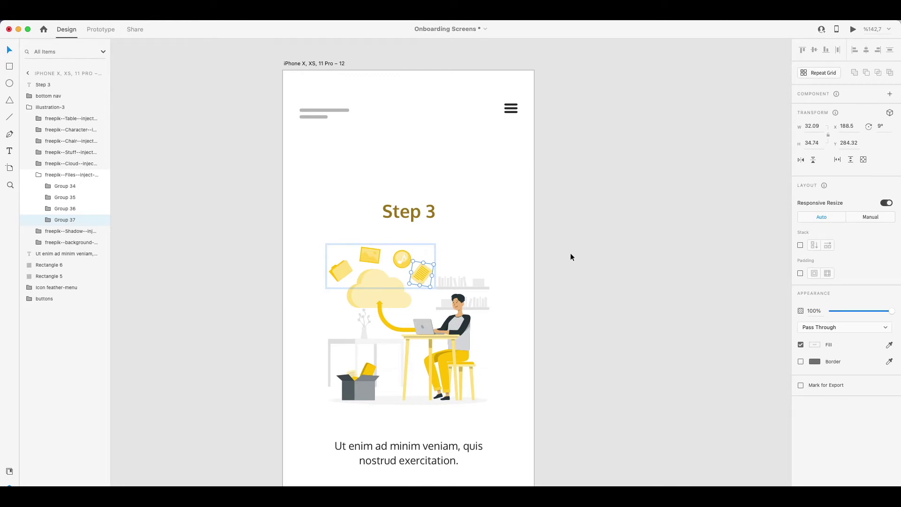
Link the original Step 3 artboard to its copy with a 0 s timed Auto-Animate transition, no easing and 3 s duration.
scroll(571, 256, up, 5)
scroll(570, 256, down, 10)
scroll(572, 256, down, 5)
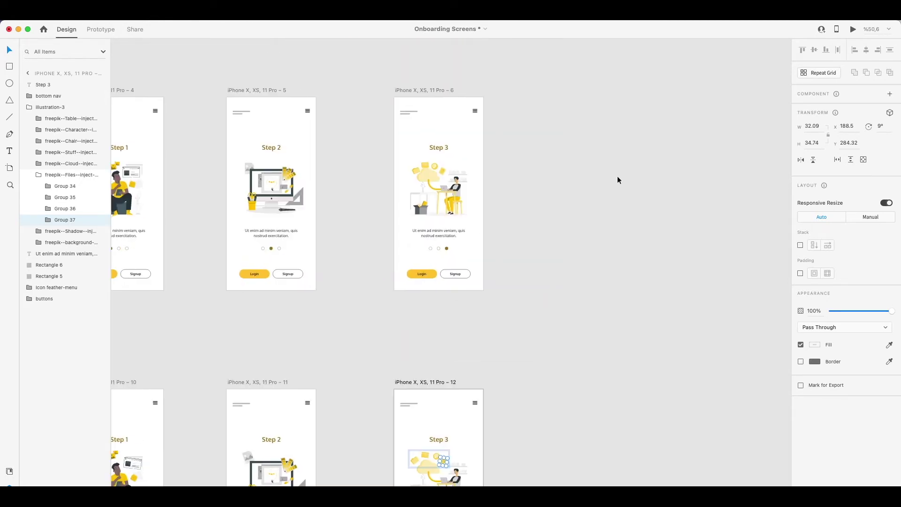
click(98, 28)
click(443, 129)
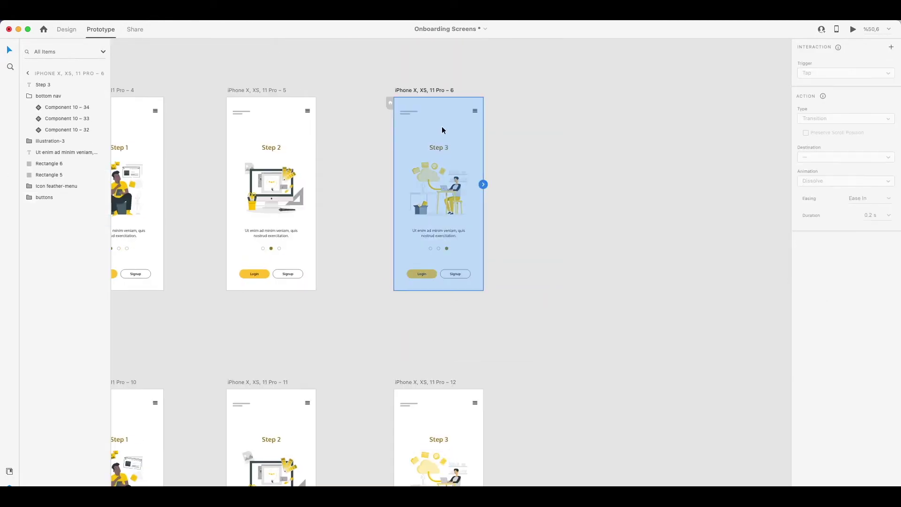
drag(483, 184, 464, 455)
scroll(469, 453, down, 3)
Link the Step 3 copy back to the original Step 3 artboard with the same timed Auto-Animate transition.
click(471, 443)
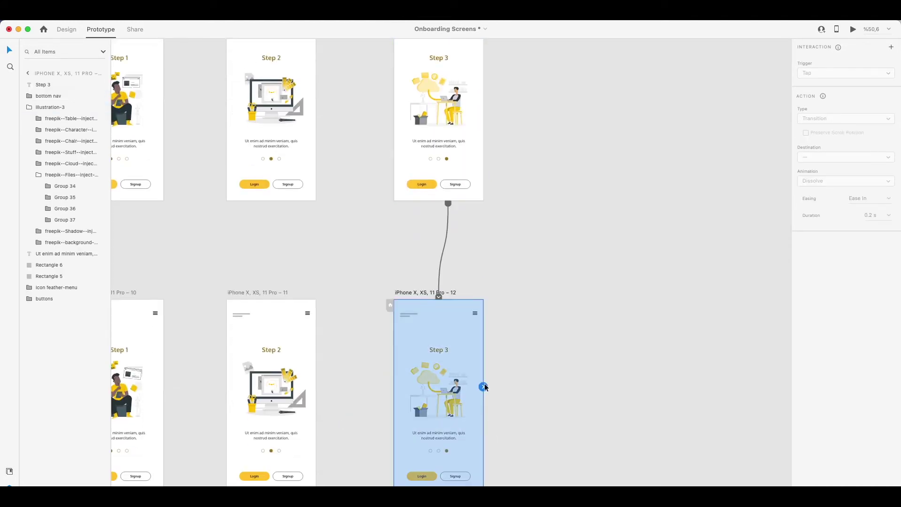
drag(483, 387, 475, 201)
scroll(559, 162, up, 5)
scroll(558, 162, left, 2)
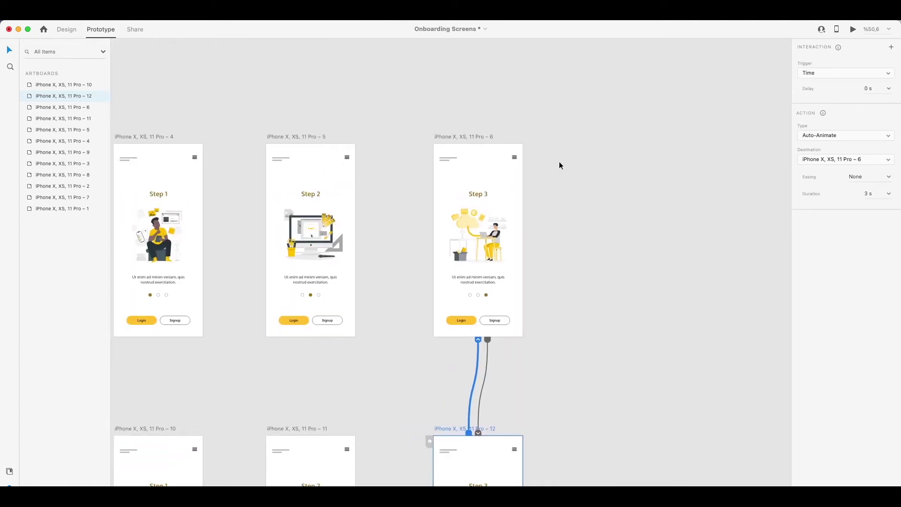
Preview the looping illustration animation from the original Step 3 artboard and close the preview.
click(481, 136)
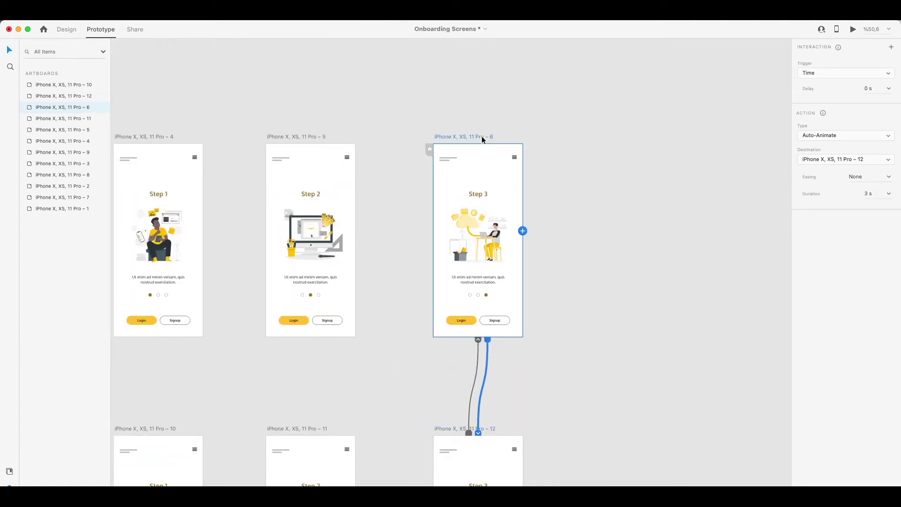
key(super+Return)
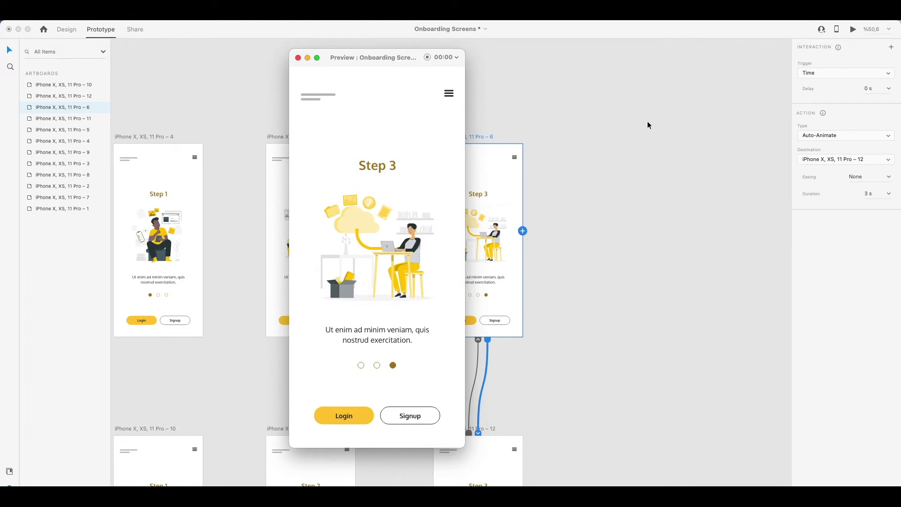
click(298, 58)
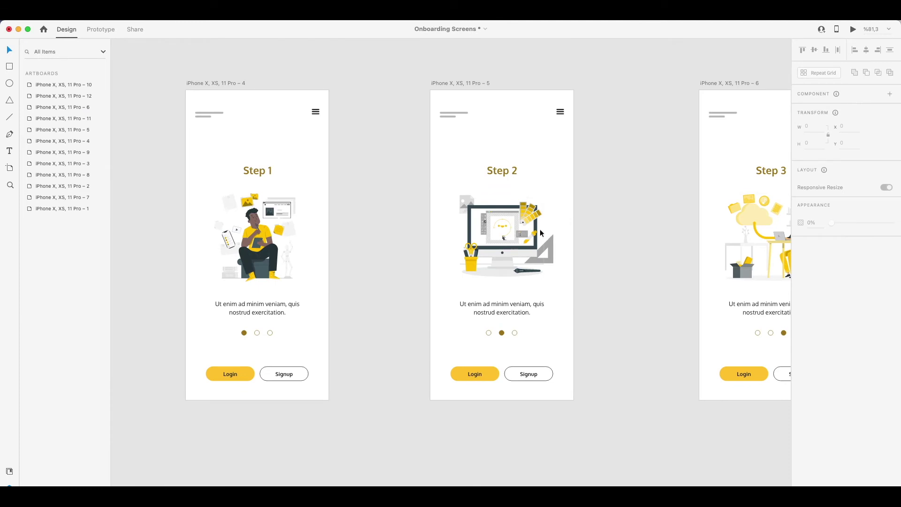
In design mode, hide the Illustration-1 group on the original Step 1 artboard.
click(490, 229)
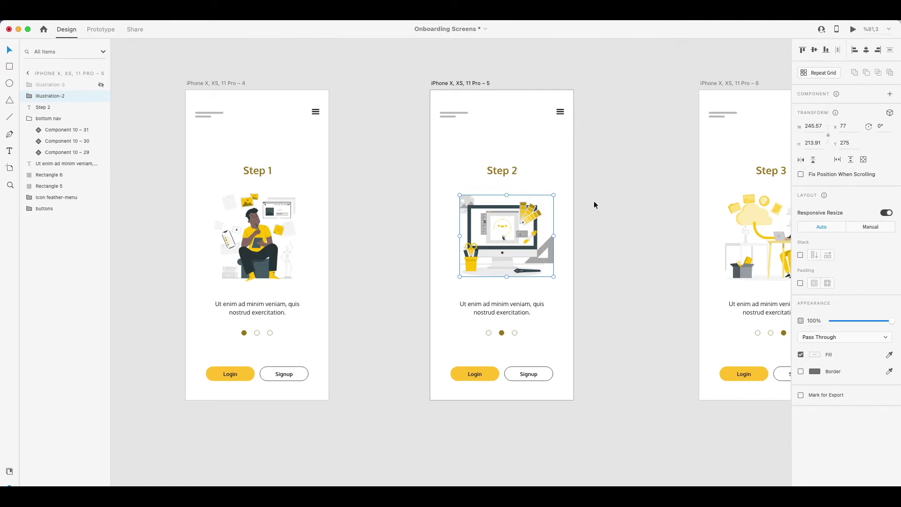
scroll(593, 202, up, 1)
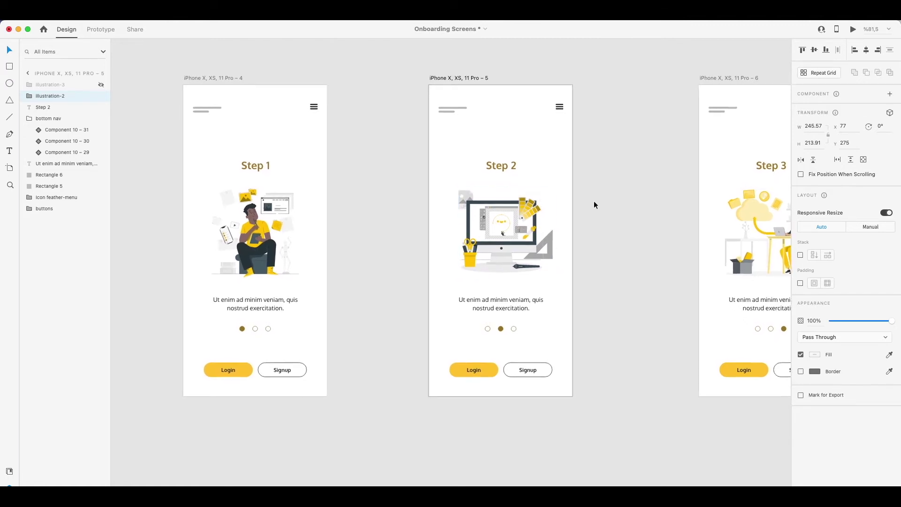
click(356, 132)
click(220, 78)
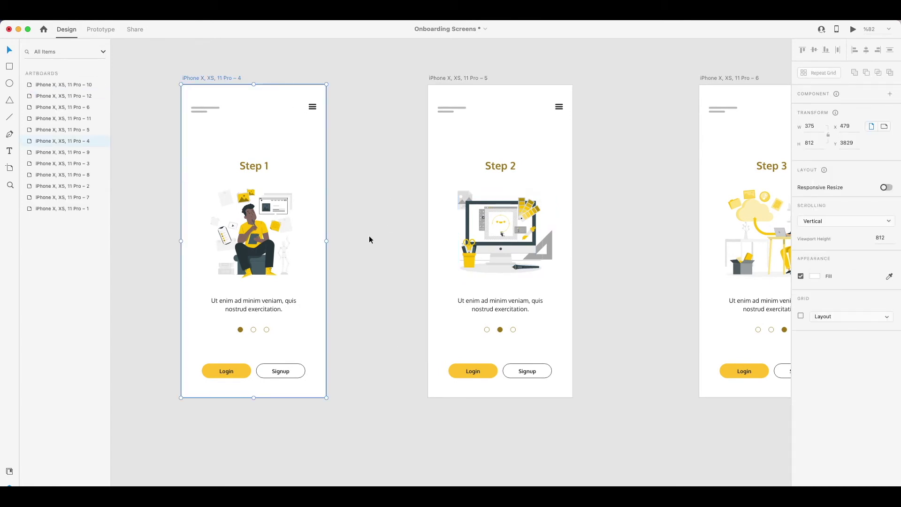
click(240, 241)
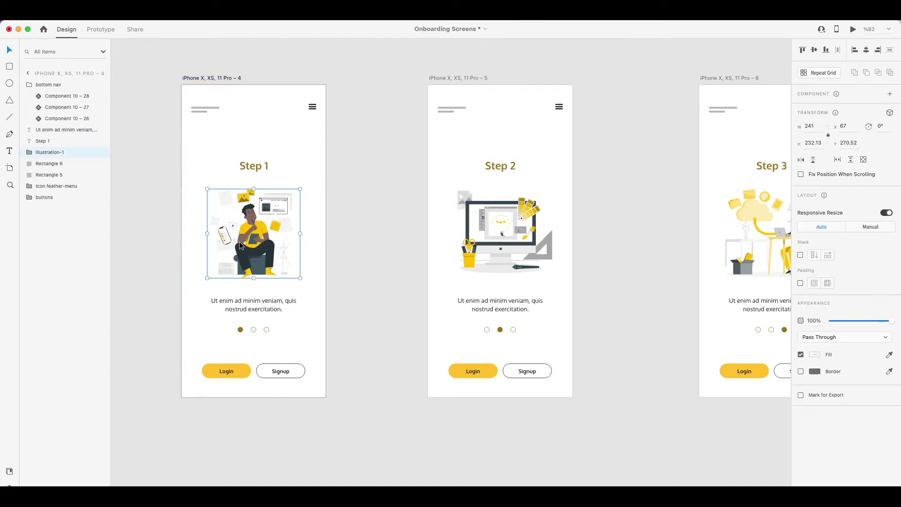
click(101, 152)
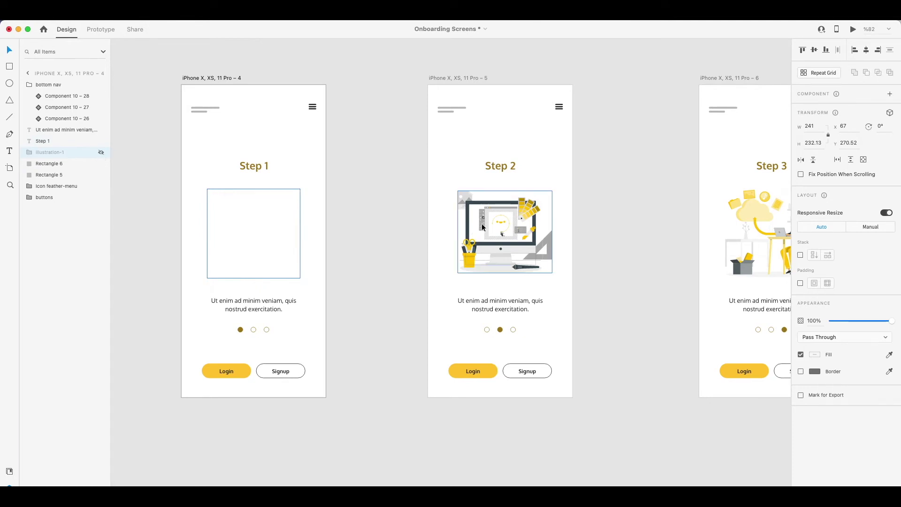
Copy Illustration-2 from the original Step 2 artboard onto the original Step 1 artboard and enlarge it to about 308 × 268.
click(481, 224)
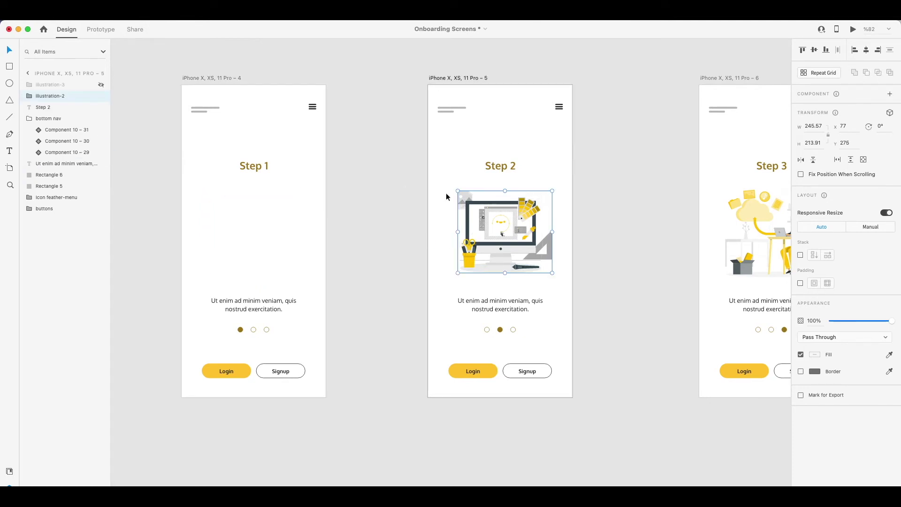
click(224, 79)
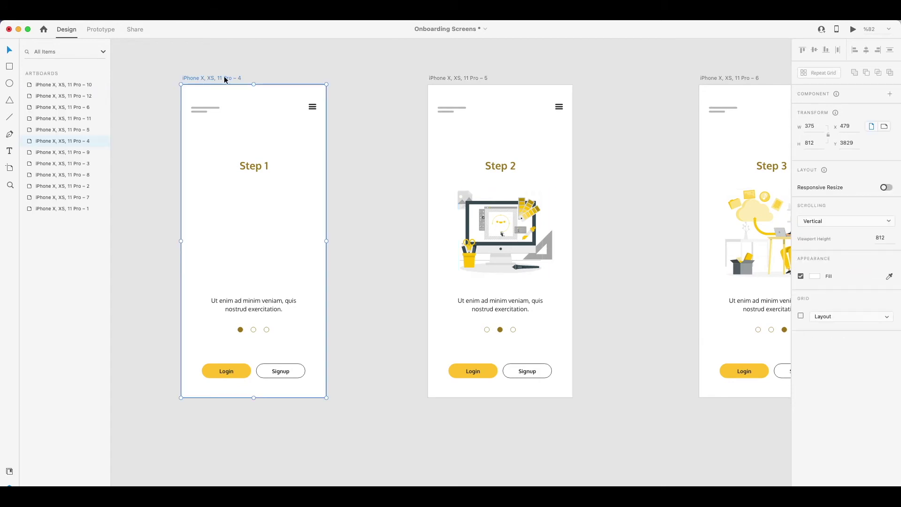
key(super+v)
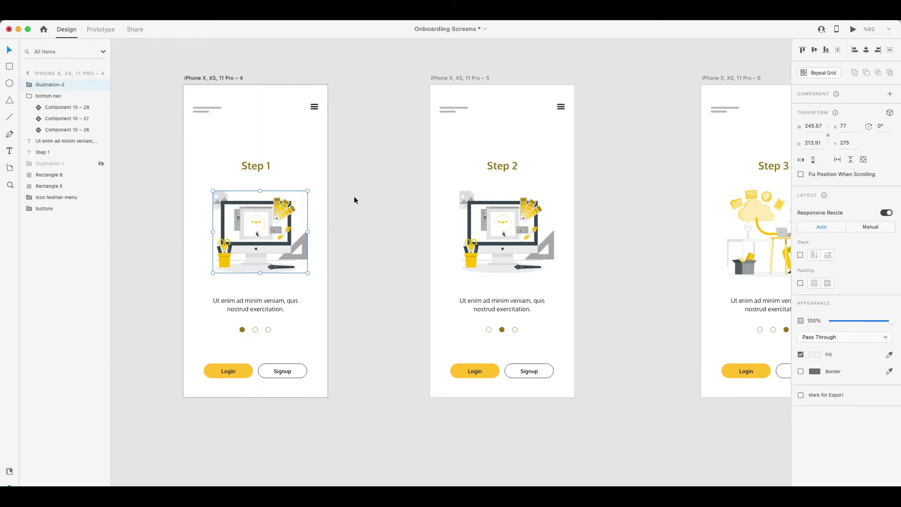
drag(308, 189, 323, 181)
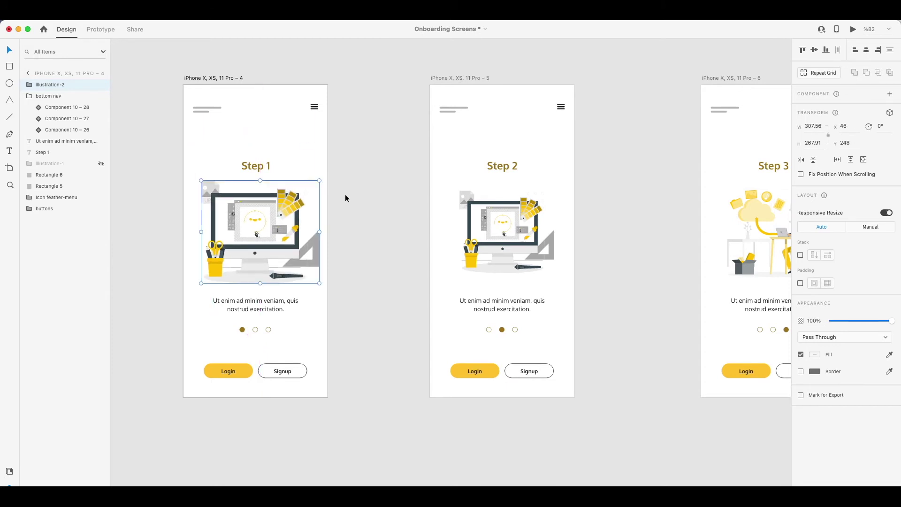
double_click(244, 254)
drag(319, 180, 341, 161)
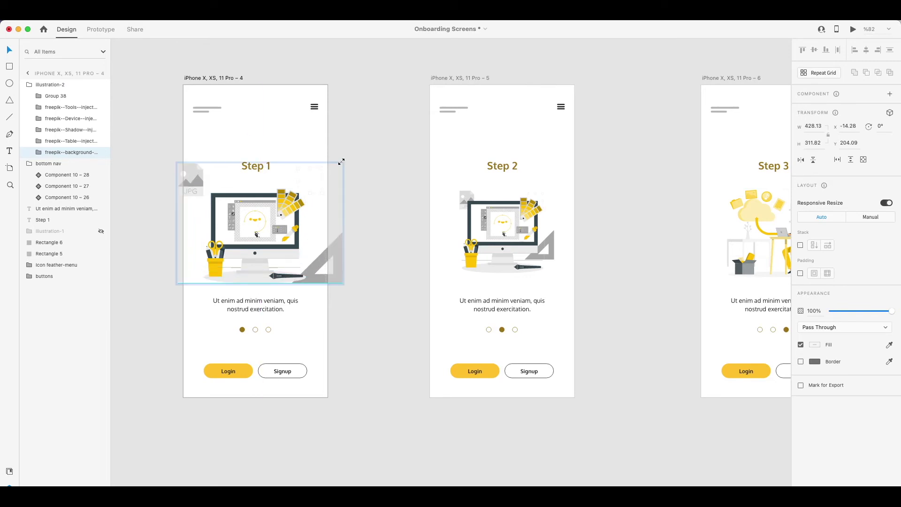
key(super+z)
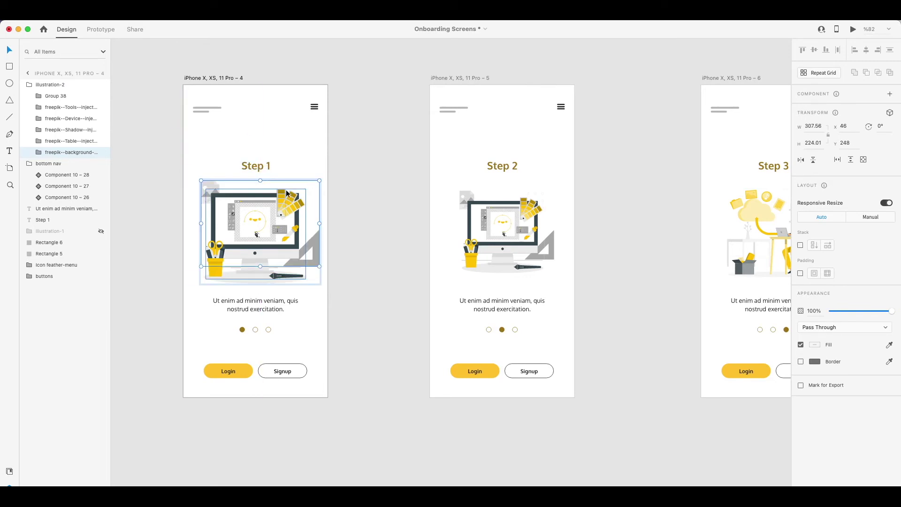
Inside Step 1's Illustration-2 copy, enlarge the background group to about 428 wide and the tools group to about 374 × 338.
click(288, 198)
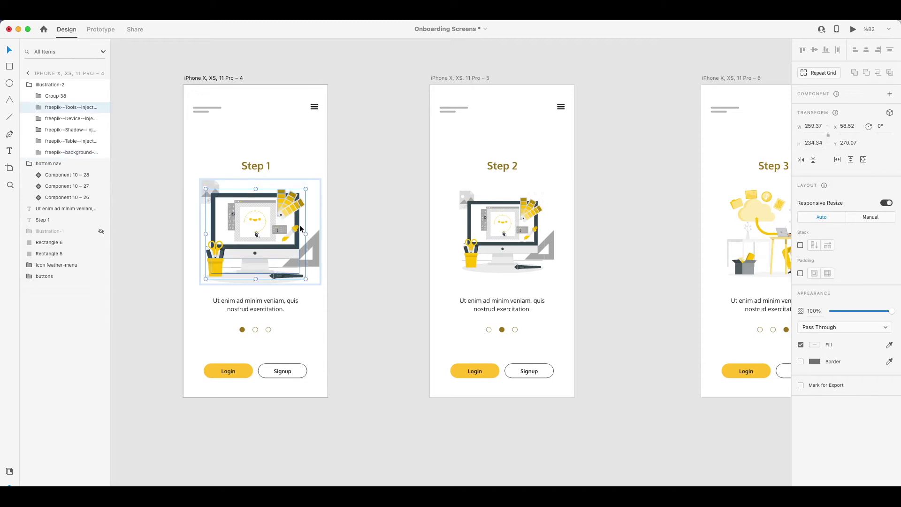
drag(306, 189, 319, 176)
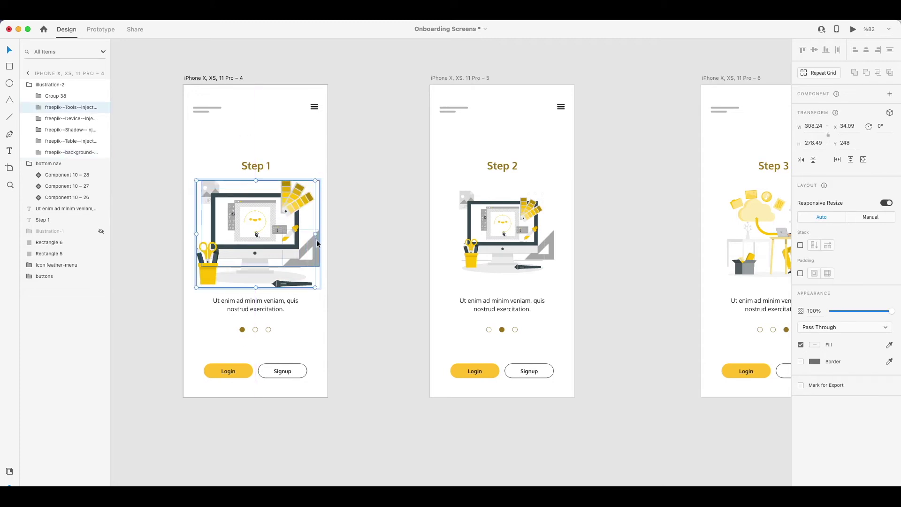
click(316, 240)
drag(319, 266, 339, 286)
click(305, 227)
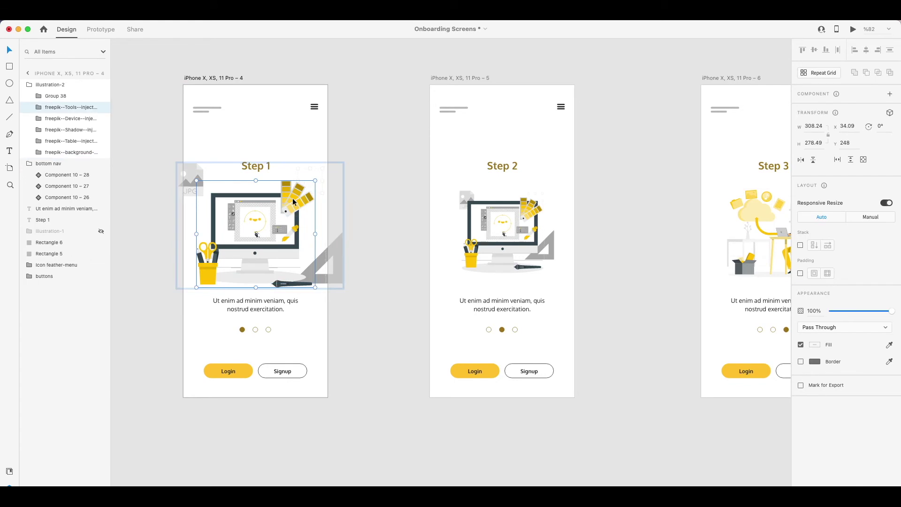
drag(315, 180, 327, 168)
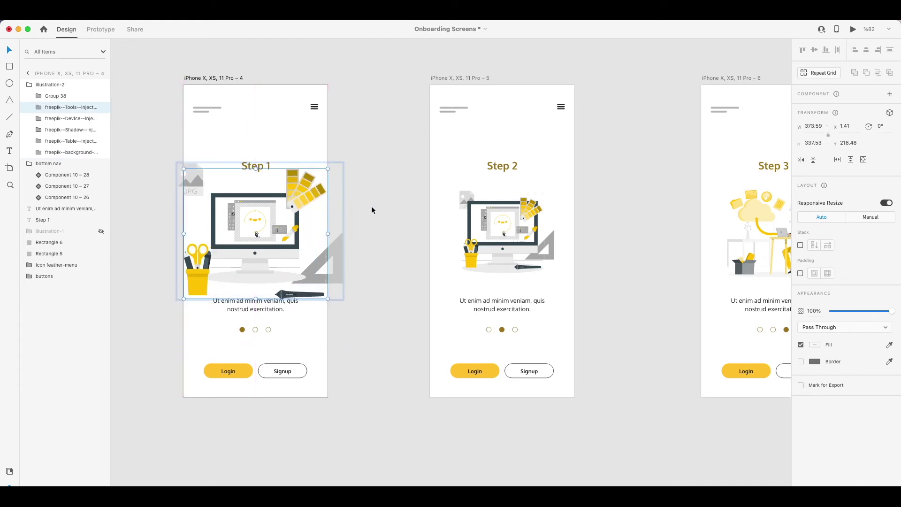
click(362, 123)
Set the Illustration-2 copy's opacity to 0% on the original Step 1 artboard and make Illustration-1 visible again.
click(259, 224)
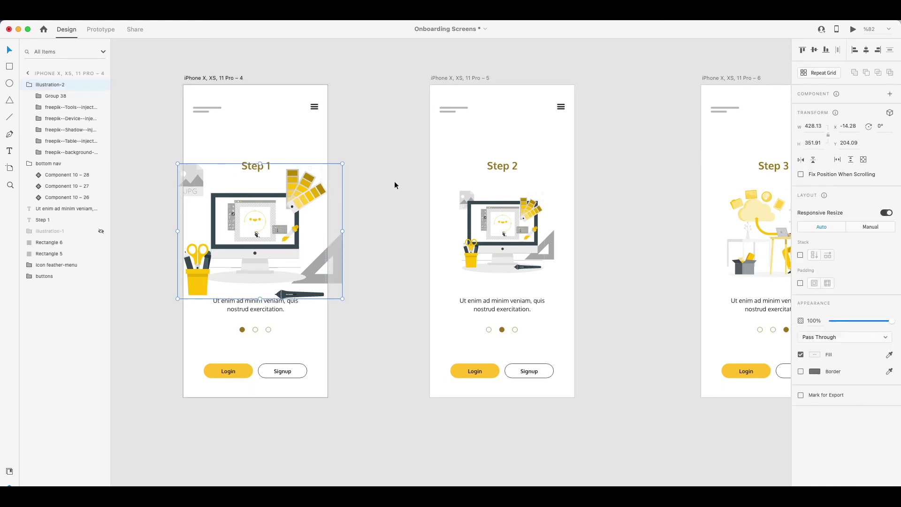
drag(891, 322, 818, 327)
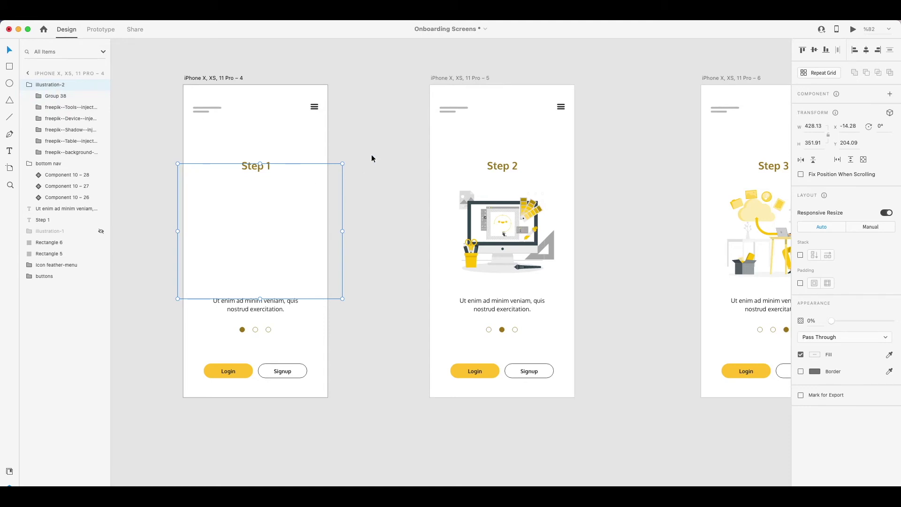
click(101, 232)
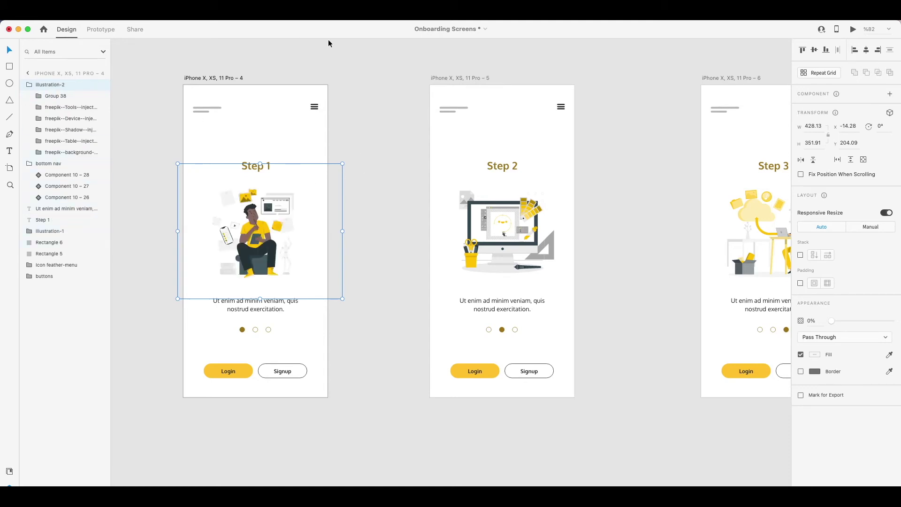
Copy the fully transparent Illustration-2 from the original Step 1 artboard onto the duplicated Step 1 artboard, iPhone X, XS, 11 Pro – 10.
click(373, 105)
click(314, 182)
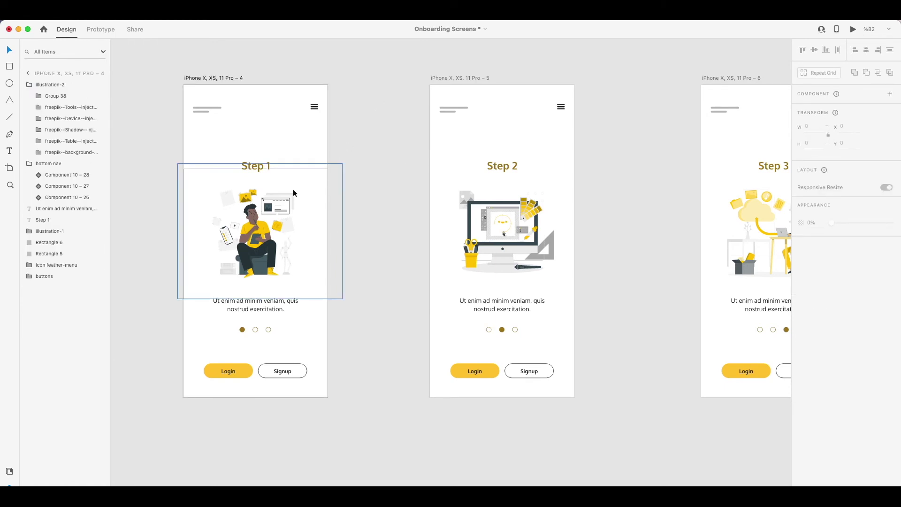
click(312, 185)
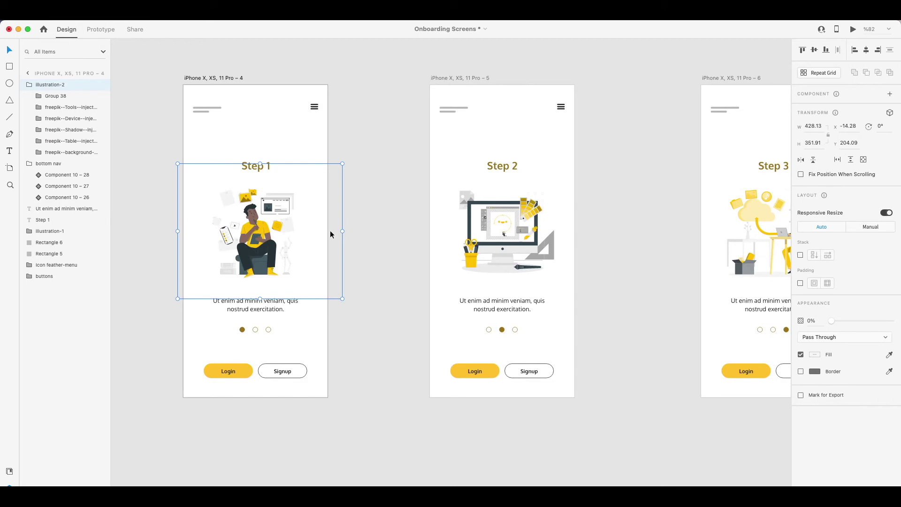
scroll(329, 230, down, 15)
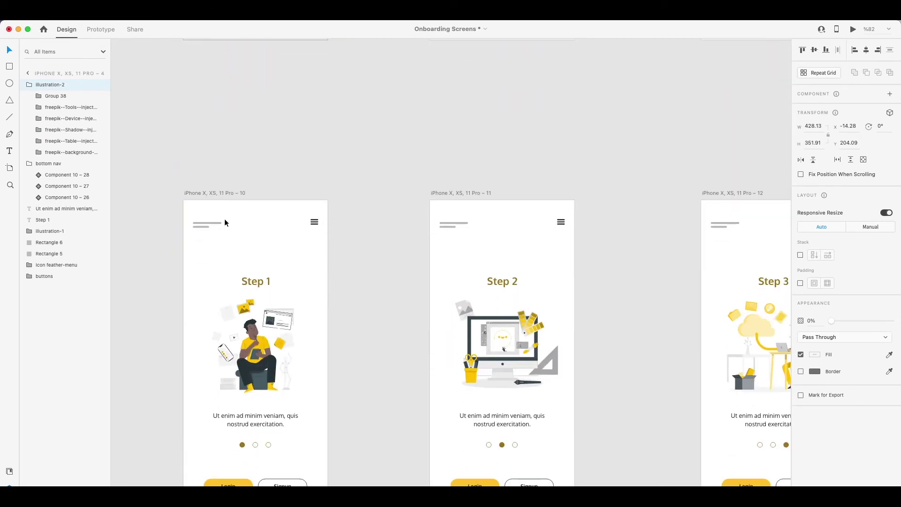
click(216, 190)
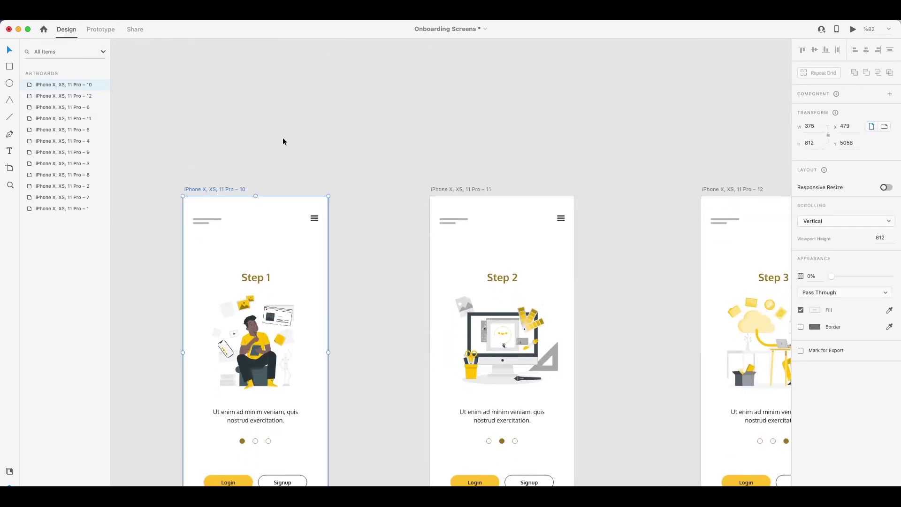
click(279, 319)
scroll(340, 166, down, 3)
scroll(361, 131, up, 10)
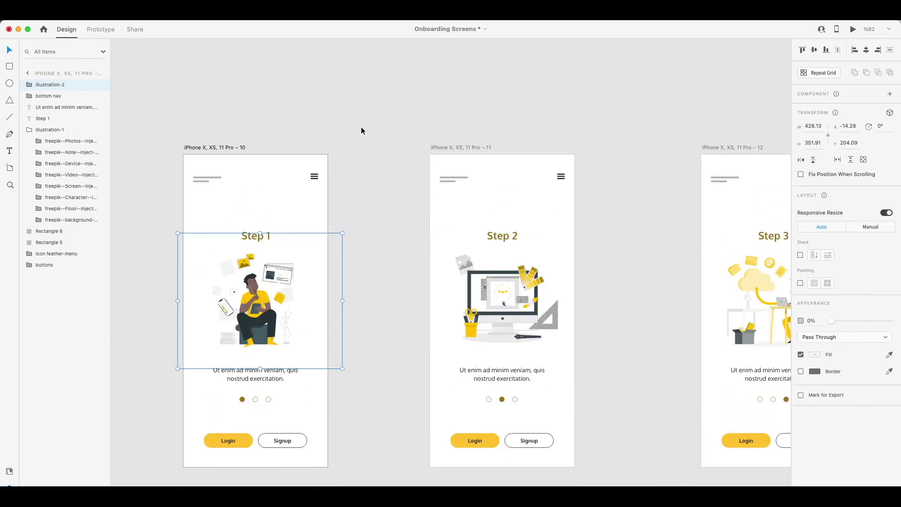
scroll(360, 131, down, 10)
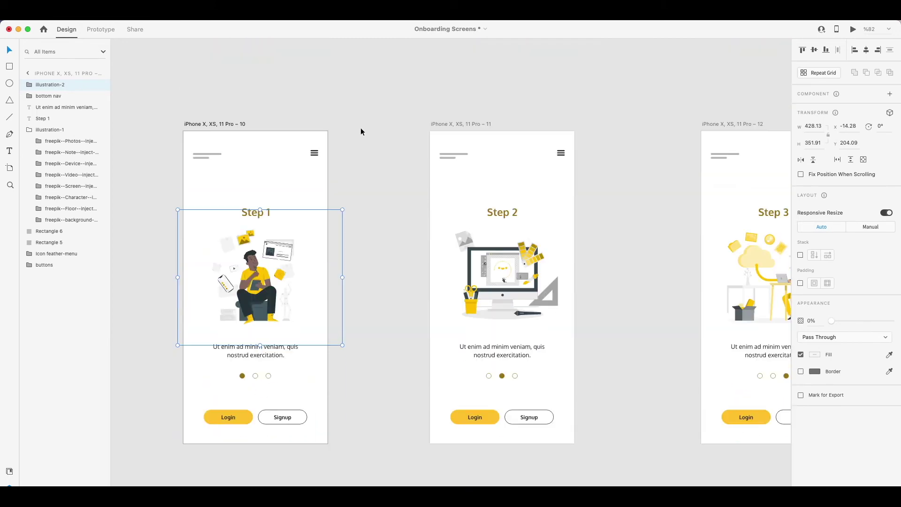
scroll(360, 131, up, 7)
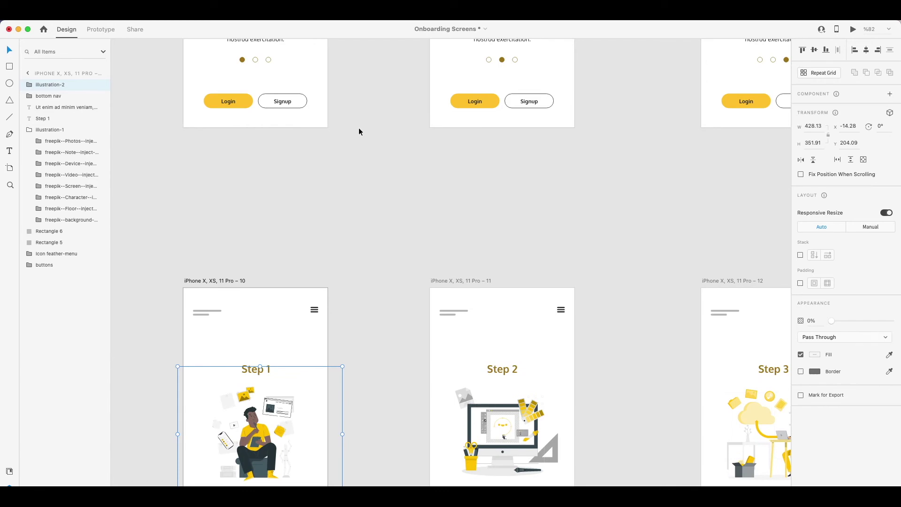
Copy Illustration-3 from the original Step 3 artboard and hide Illustration-2 on the original Step 2 artboard.
scroll(301, 178, up, 12)
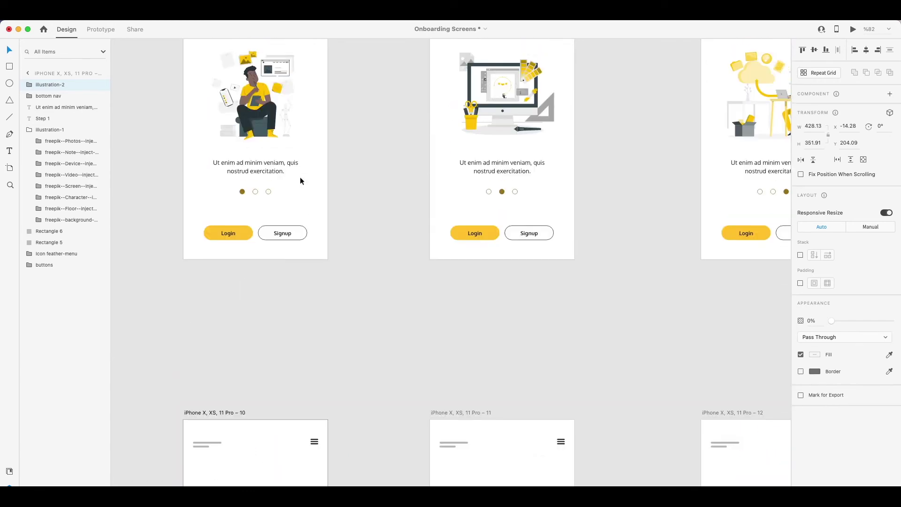
scroll(300, 178, right, 3)
scroll(297, 181, right, 5)
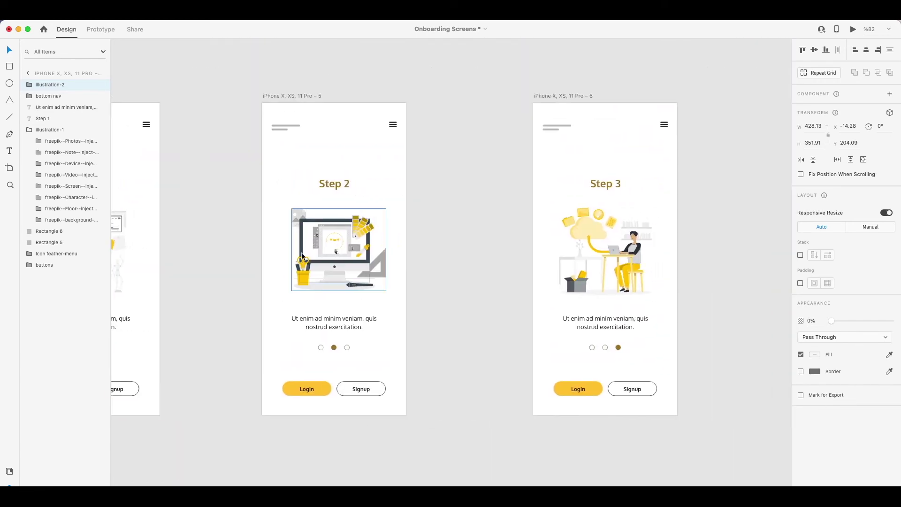
scroll(342, 237, down, 3)
scroll(342, 239, right, 4)
scroll(342, 239, right, 1)
scroll(342, 239, left, 3)
scroll(341, 239, right, 3)
click(485, 163)
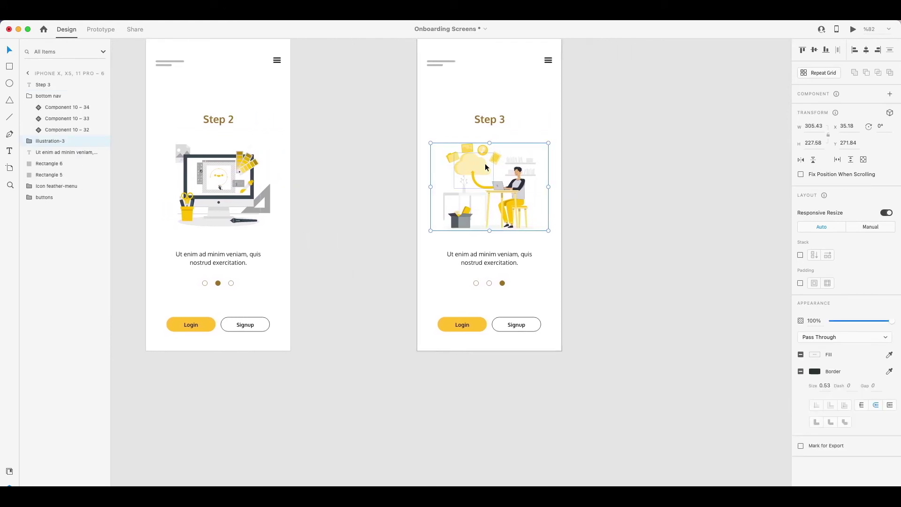
scroll(503, 172, up, 3)
scroll(503, 172, left, 5)
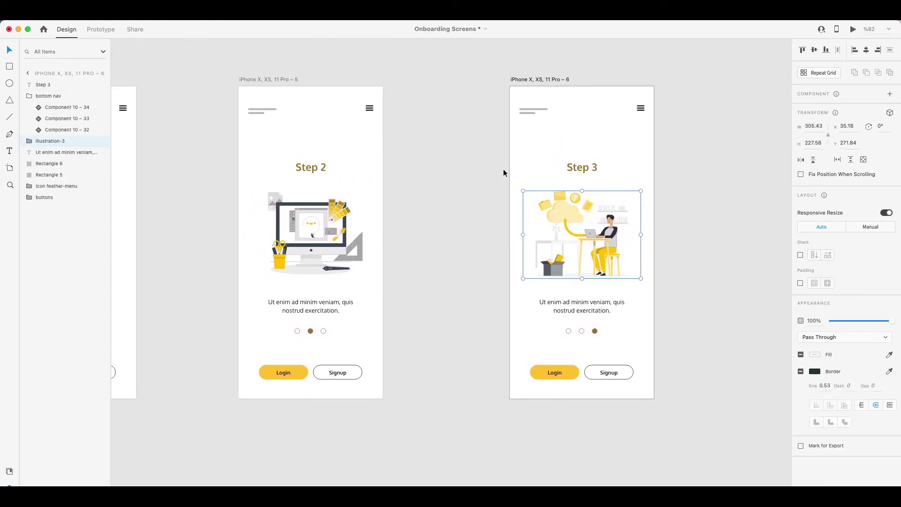
click(349, 226)
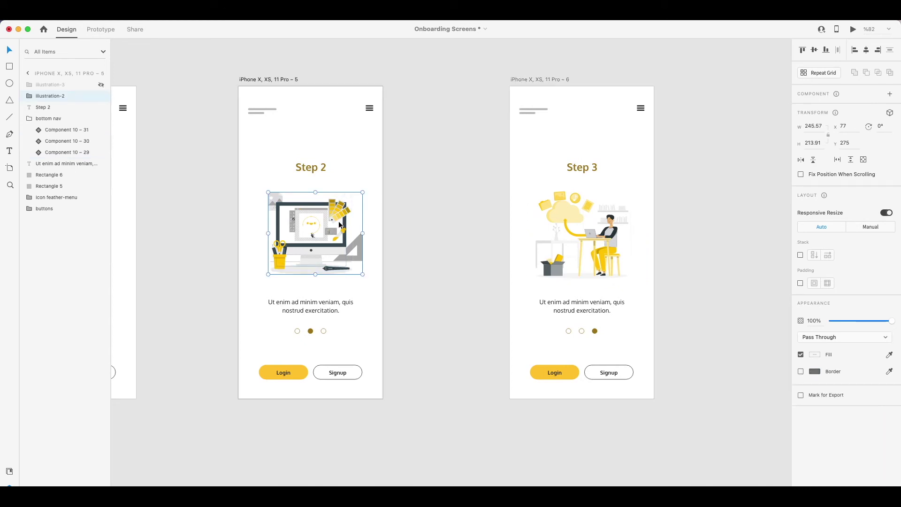
click(101, 96)
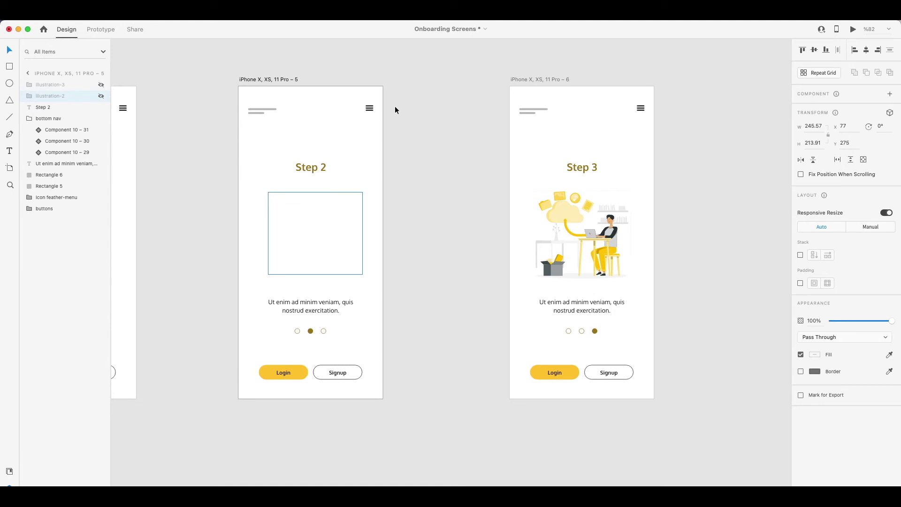
Paste Illustration-3 onto the original Step 2 artboard and enlarge it from its center to about 344 × 256.
click(503, 91)
click(288, 79)
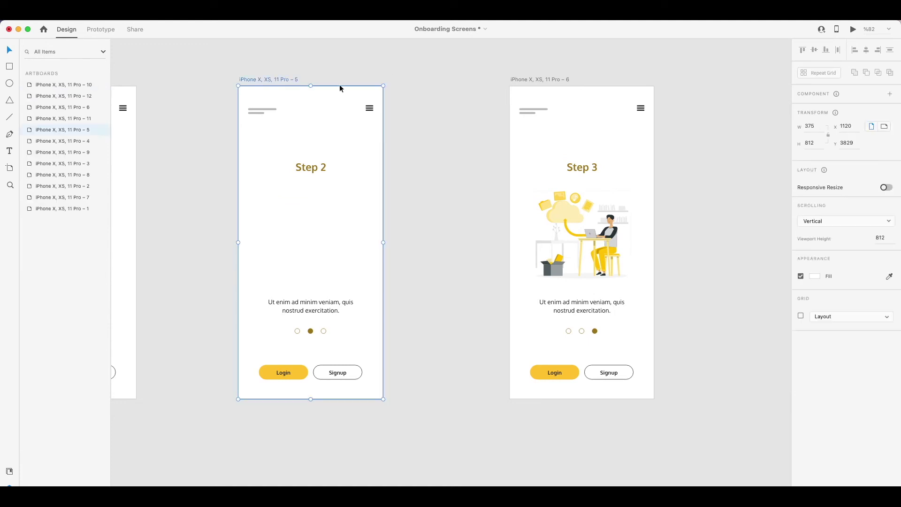
key(super+v)
key(alt)
drag(369, 190, 376, 185)
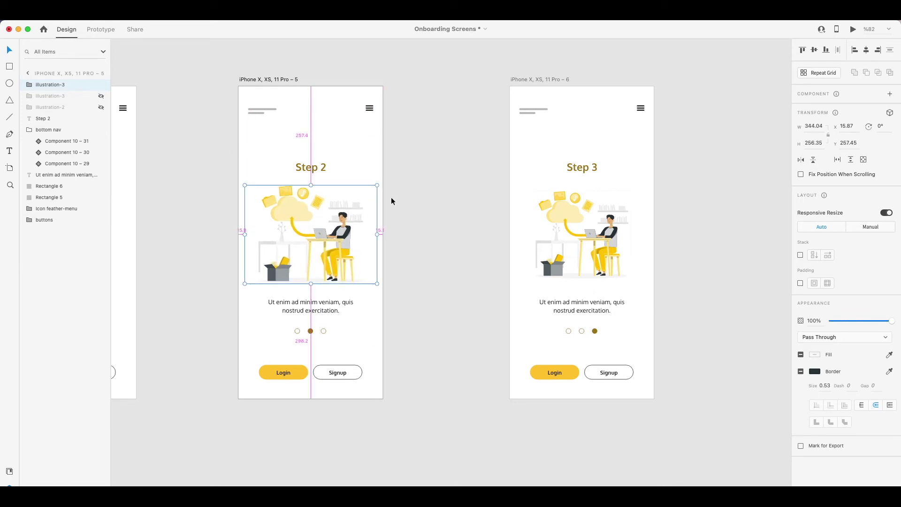
click(432, 193)
Inside Step 2's Illustration-3 copy, enlarge the files group to about 251 × 97 and move it up 40 px.
click(293, 212)
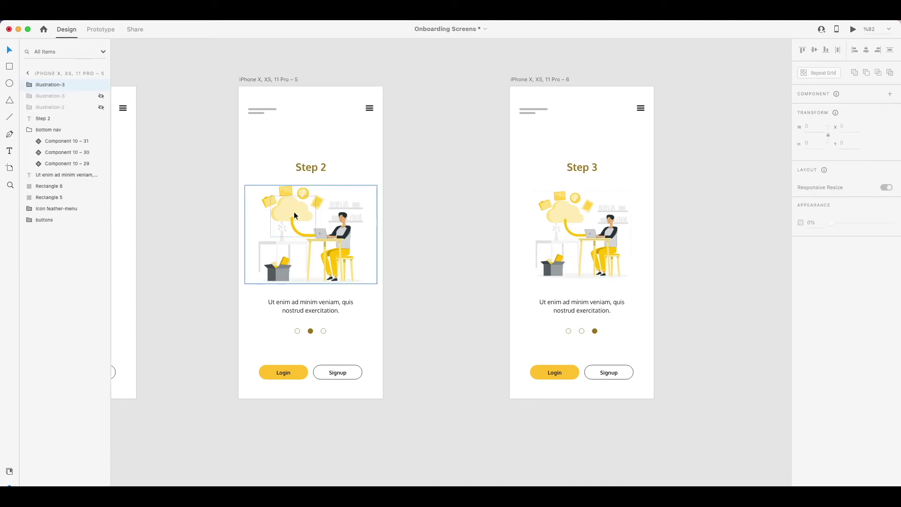
double_click(298, 203)
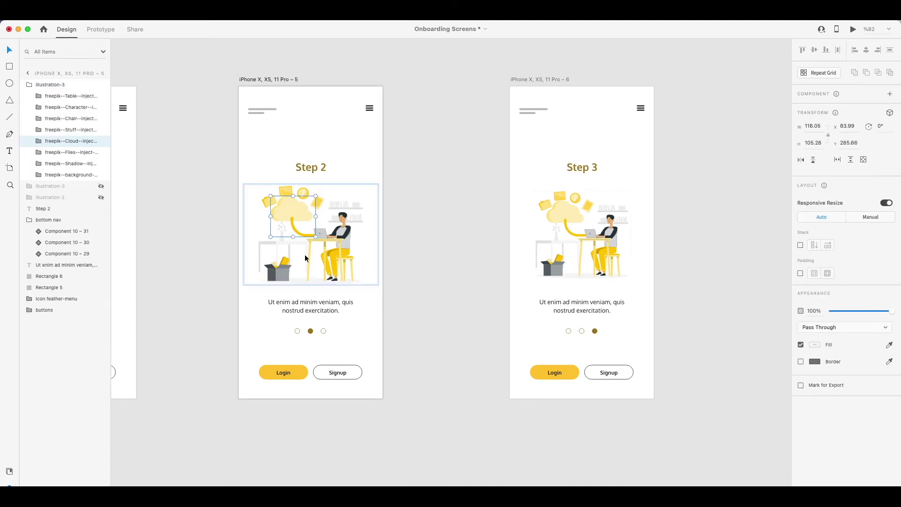
shift+click(267, 201)
shift+click(261, 201)
click(270, 201)
drag(324, 185, 343, 174)
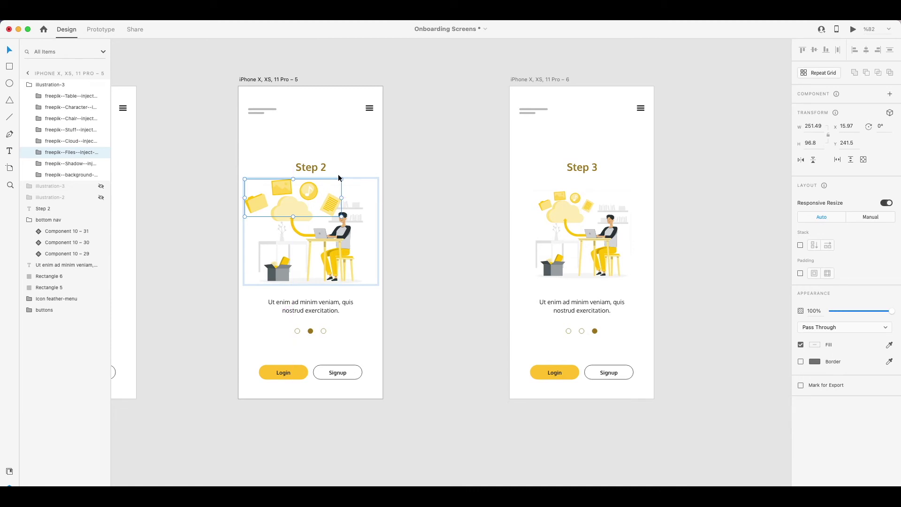
key(shift+Up)
key(shift+Up)
key(shift+Up)
key(shift+Up)
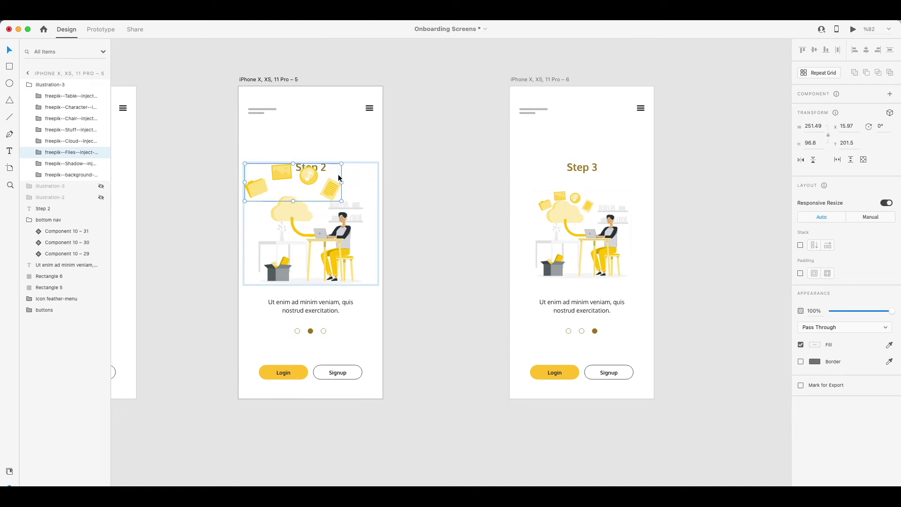
Enlarge the cloud group in Step 2's Illustration-3 copy to about 126 × 114 and move it up 10 px.
click(286, 216)
key(alt)
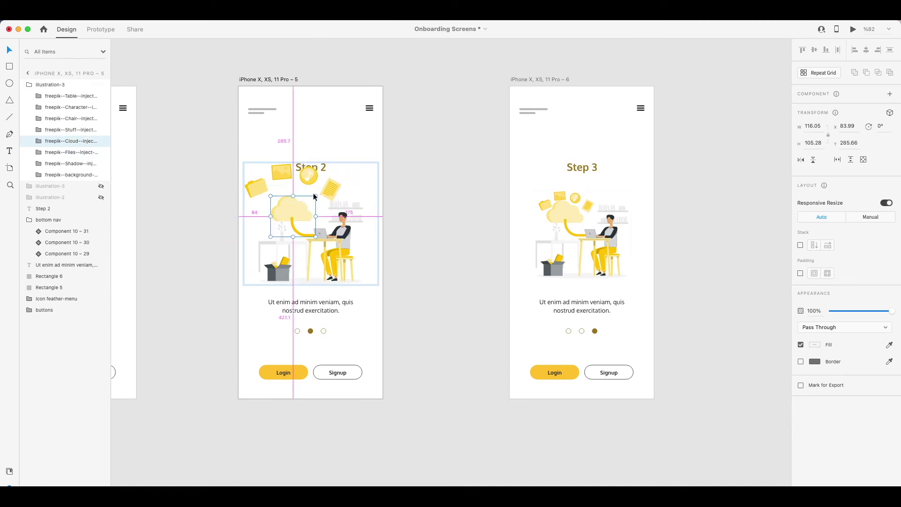
drag(315, 195, 318, 193)
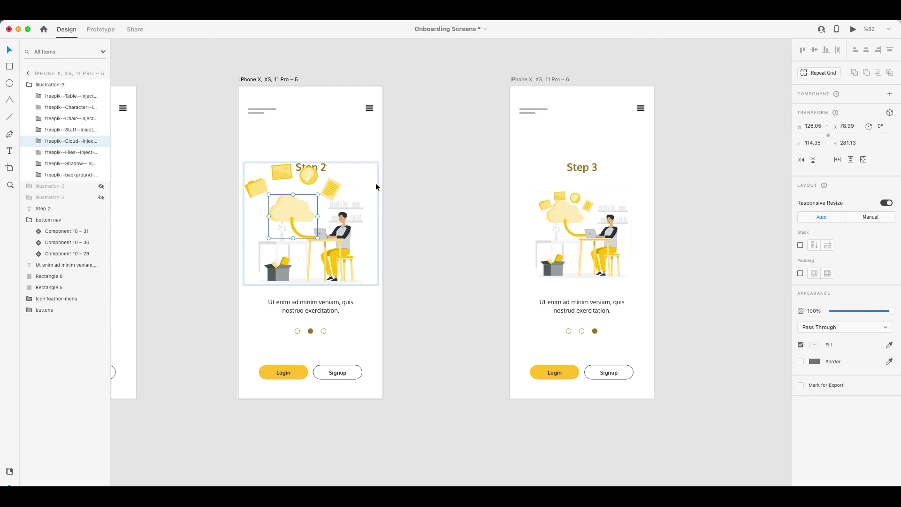
key(shift+Up)
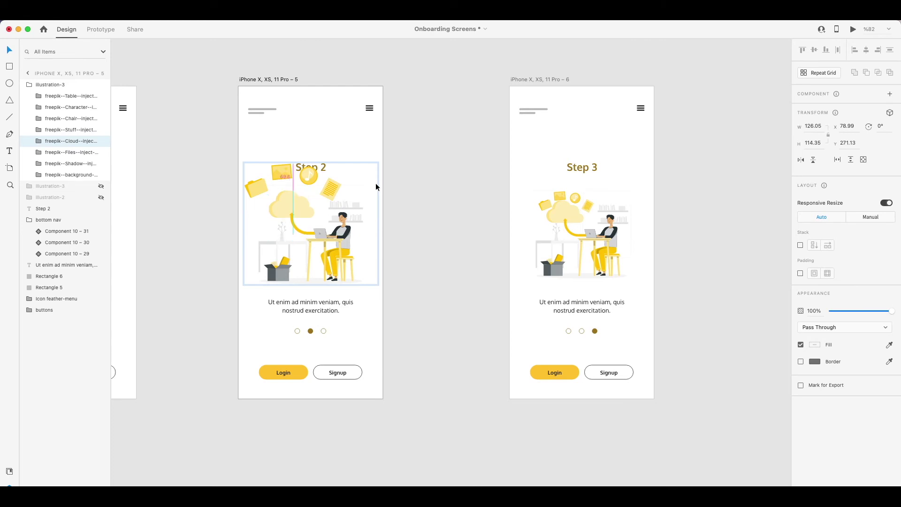
Set the enlarged Illustration-3 copy's opacity to 0% and make Illustration-2 visible again on the original Step 2 artboard.
click(445, 180)
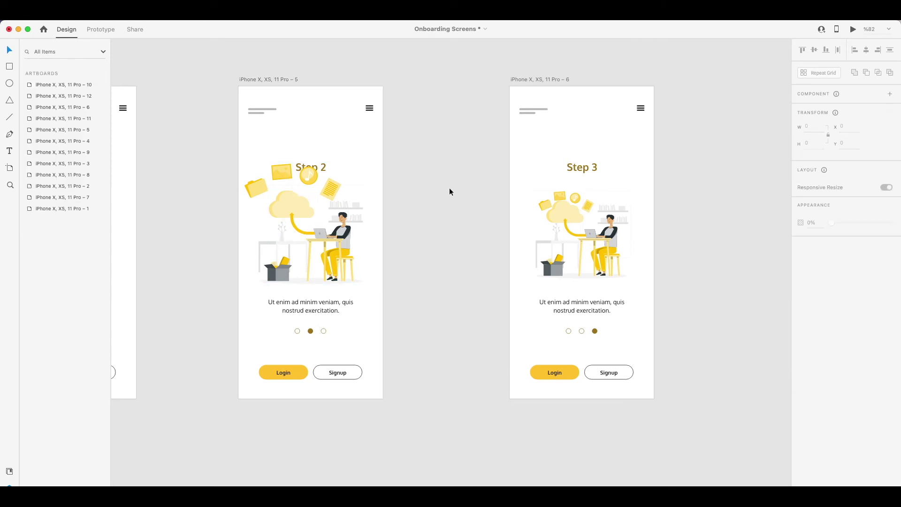
click(280, 206)
drag(889, 320, 803, 321)
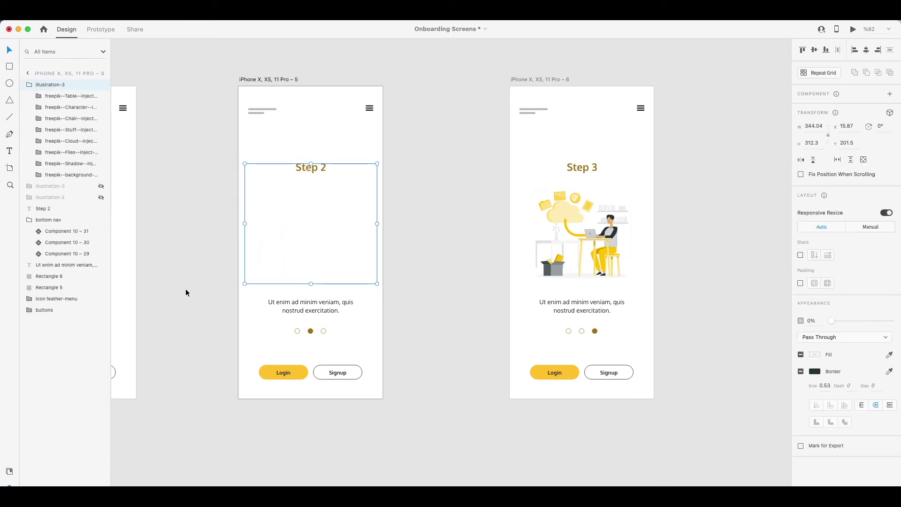
scroll(185, 289, down, 5)
scroll(185, 286, up, 2)
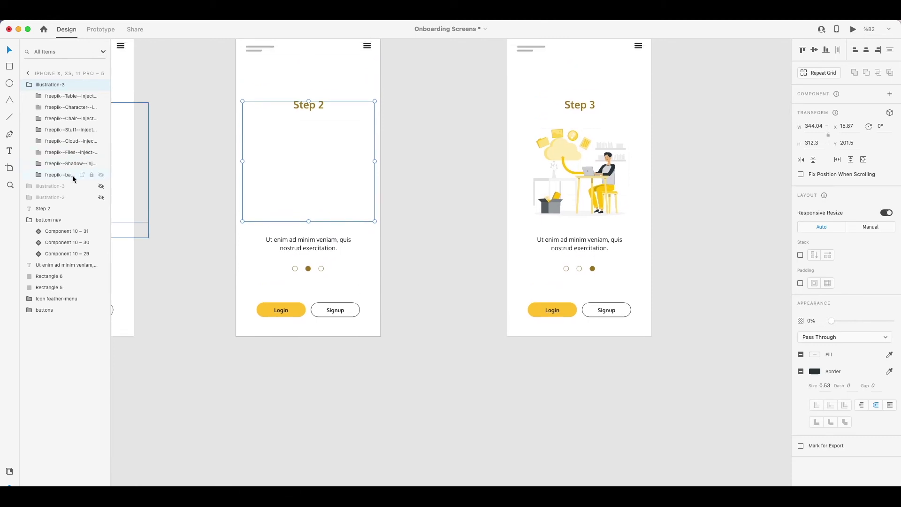
click(102, 198)
Paste the fully transparent Illustration-3 copy onto the duplicate Step 2 artboard, keeping its opacity at 0%.
scroll(444, 266, down, 8)
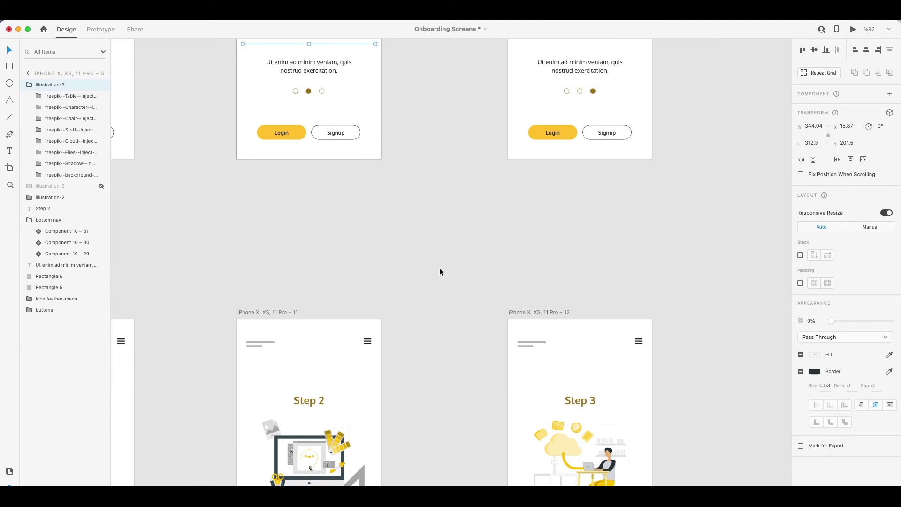
scroll(439, 272, down, 8)
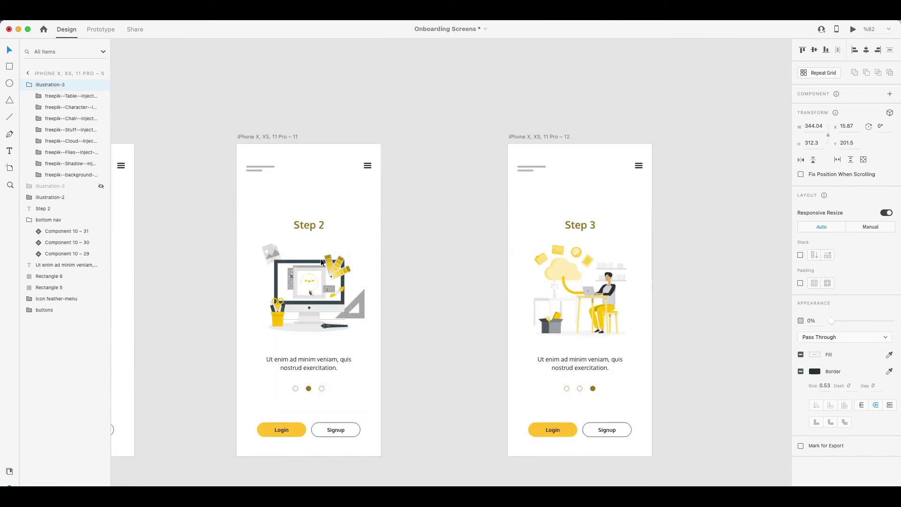
click(258, 136)
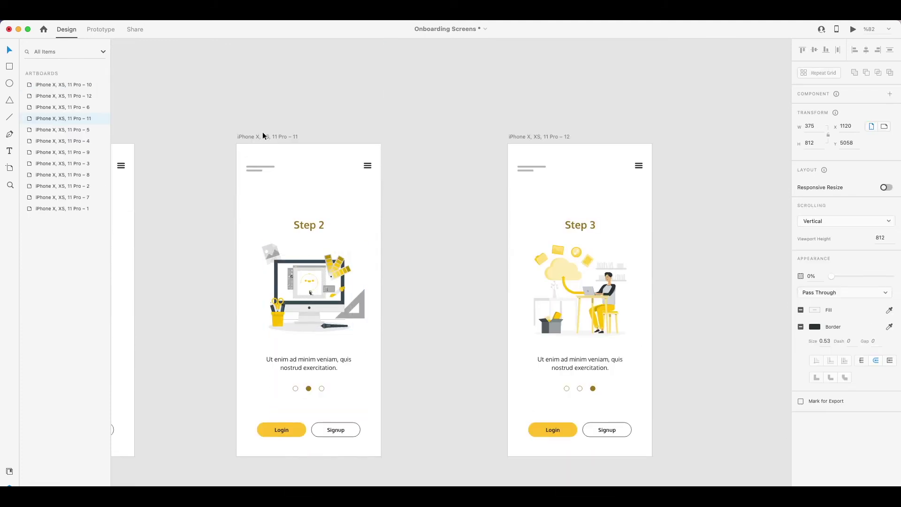
key(Return)
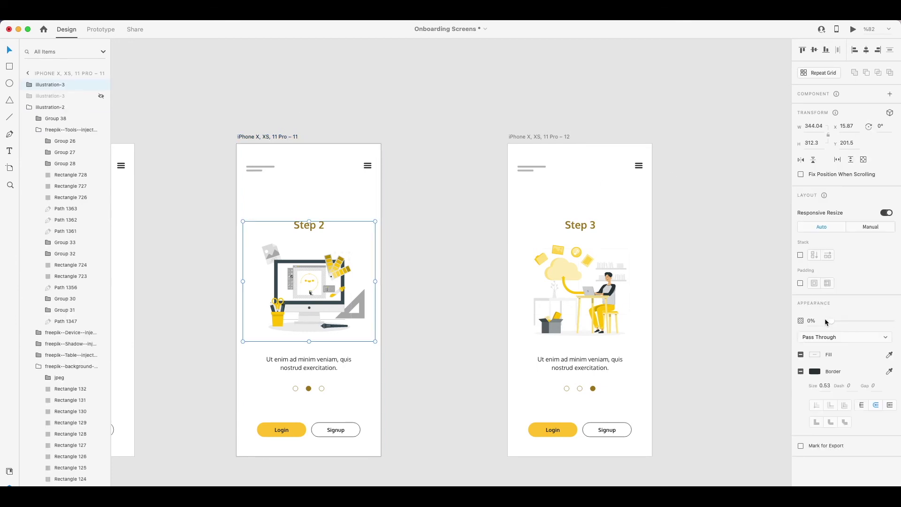
drag(831, 322, 800, 316)
Look over the duplicate Step 1, Step 2 and Step 3 artboards and their illustrations.
scroll(419, 250, up, 4)
scroll(404, 141, left, 3)
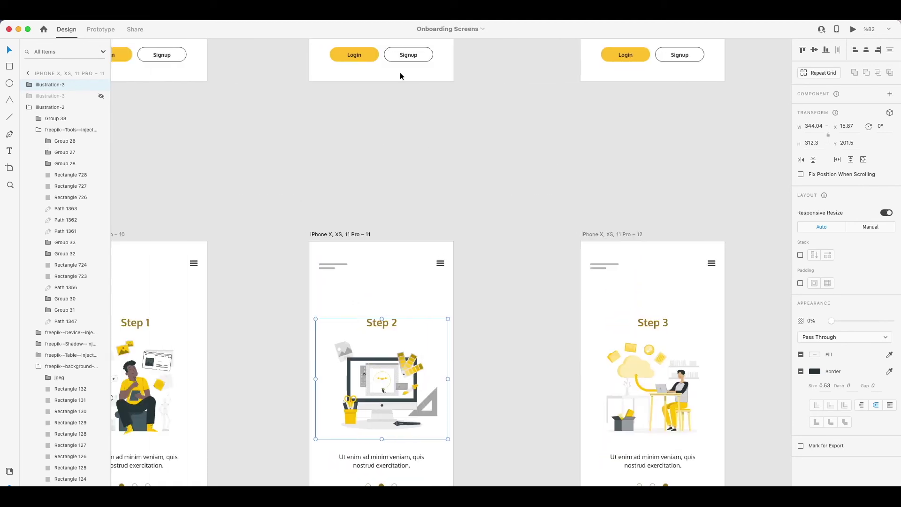
scroll(423, 230, up, 2)
scroll(422, 230, left, 3)
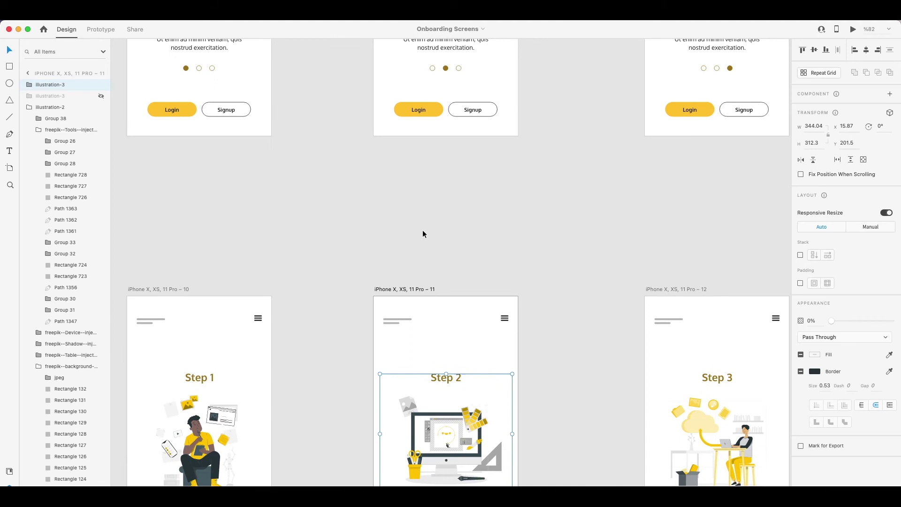
scroll(422, 225, down, 4)
scroll(422, 229, down, 2)
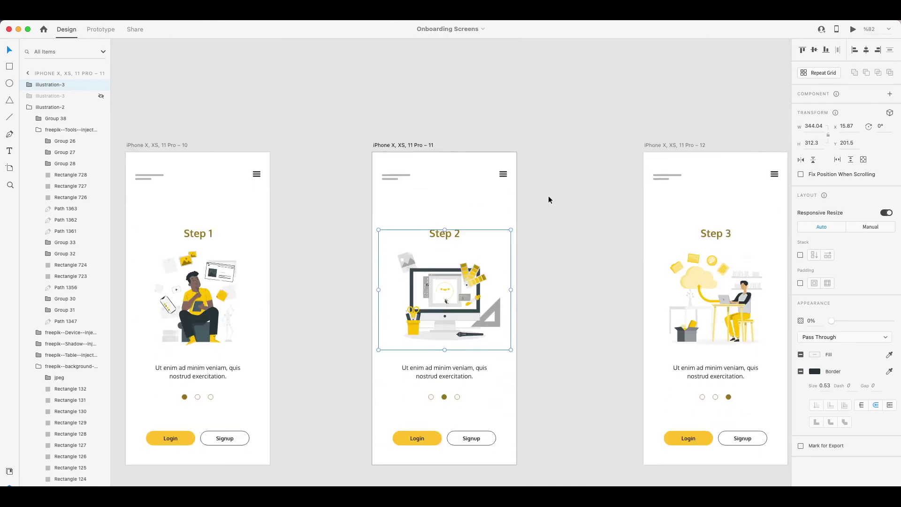
scroll(549, 198, up, 1)
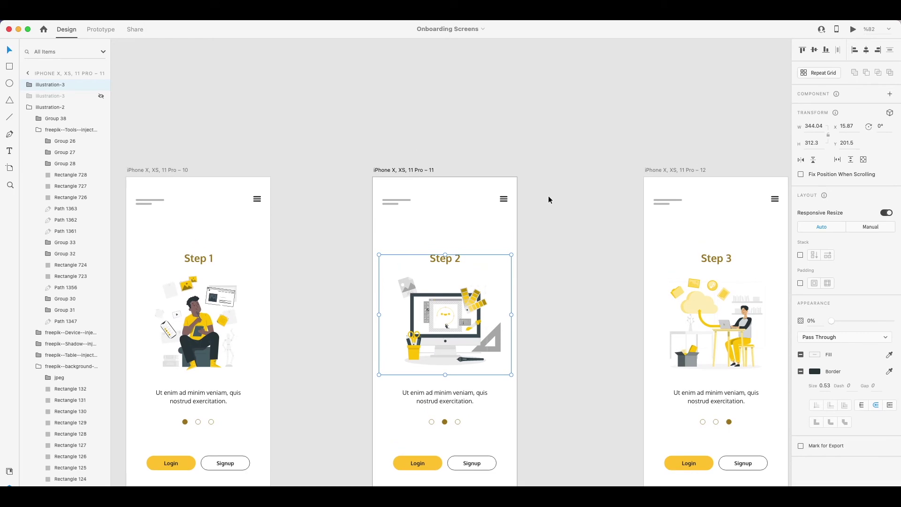
scroll(549, 199, down, 1)
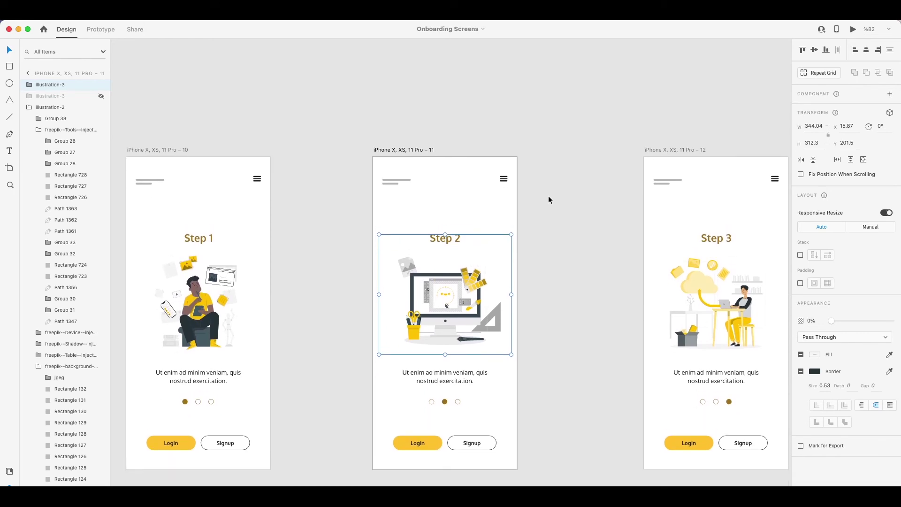
In prototype mode, link the second navigation dot on the original Step 1 artboard to the original Step 2 artboard with a Tap-triggered Auto-Animate.
scroll(548, 200, up, 10)
scroll(514, 199, left, 3)
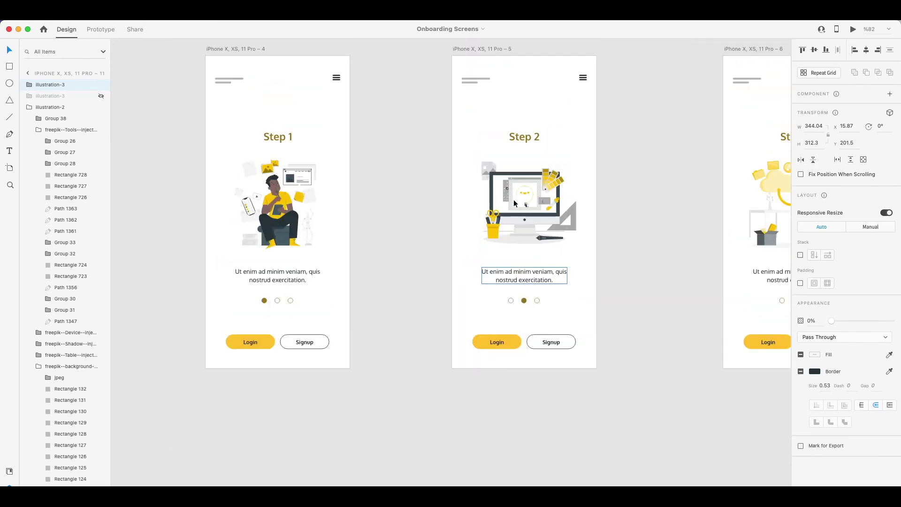
scroll(514, 202, up, 2)
click(222, 90)
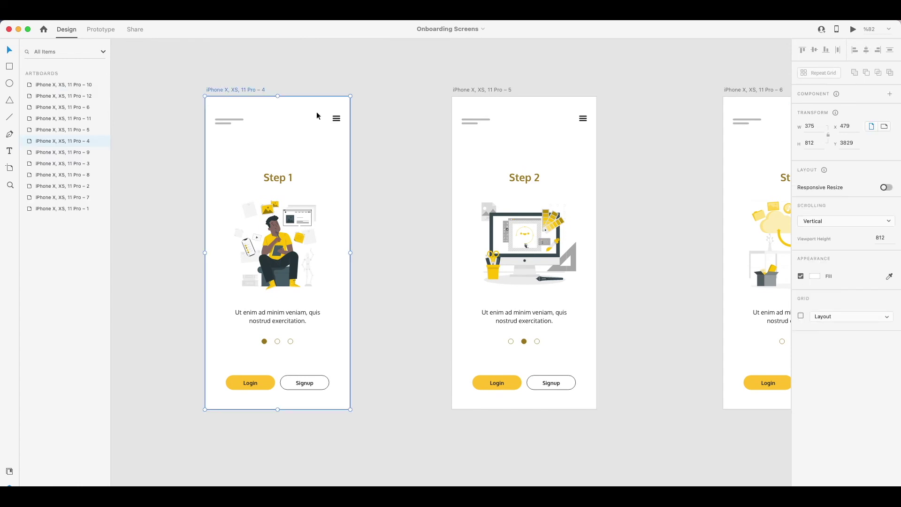
click(100, 29)
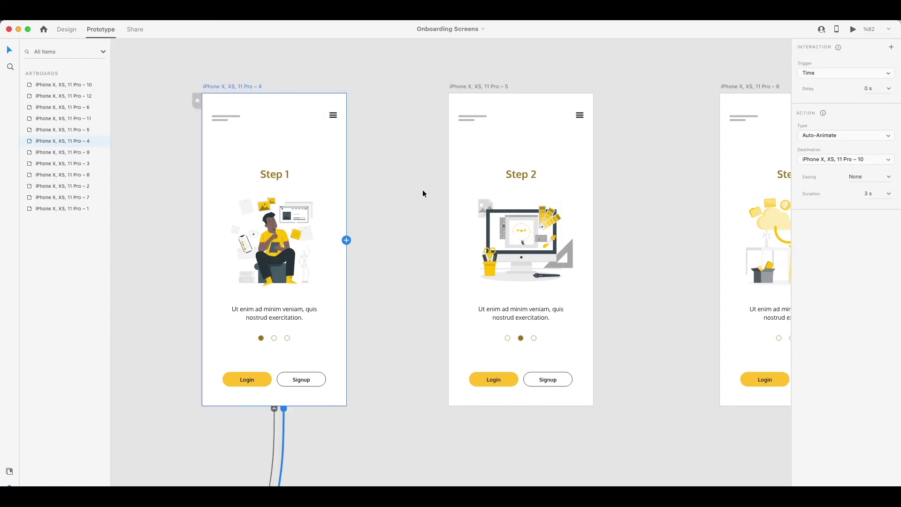
click(259, 338)
double_click(261, 338)
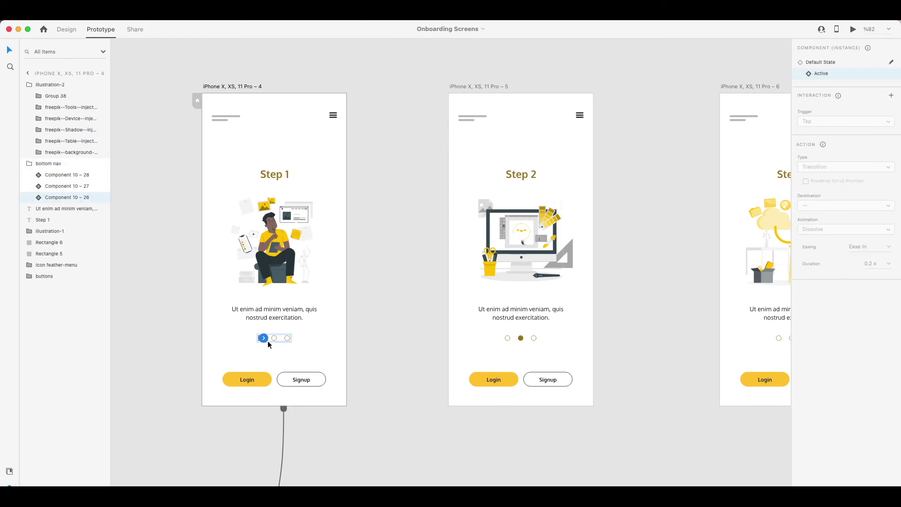
click(279, 339)
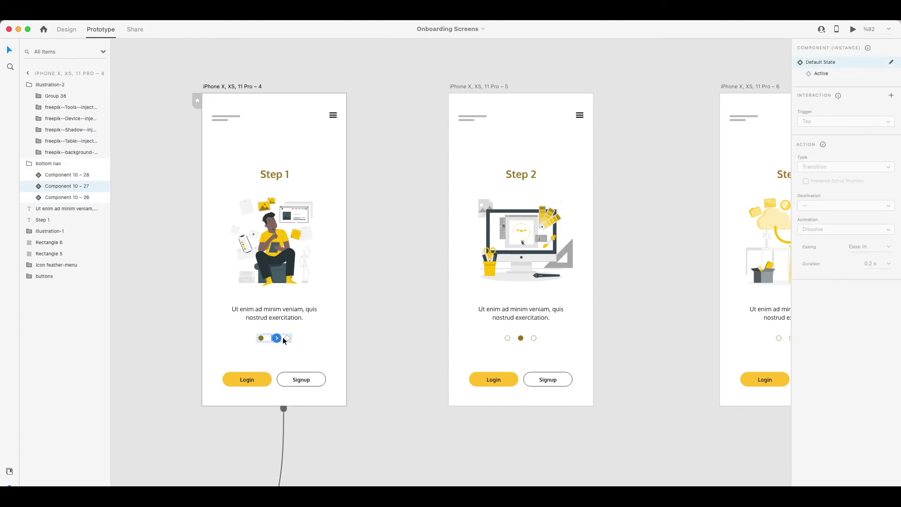
drag(277, 338, 446, 318)
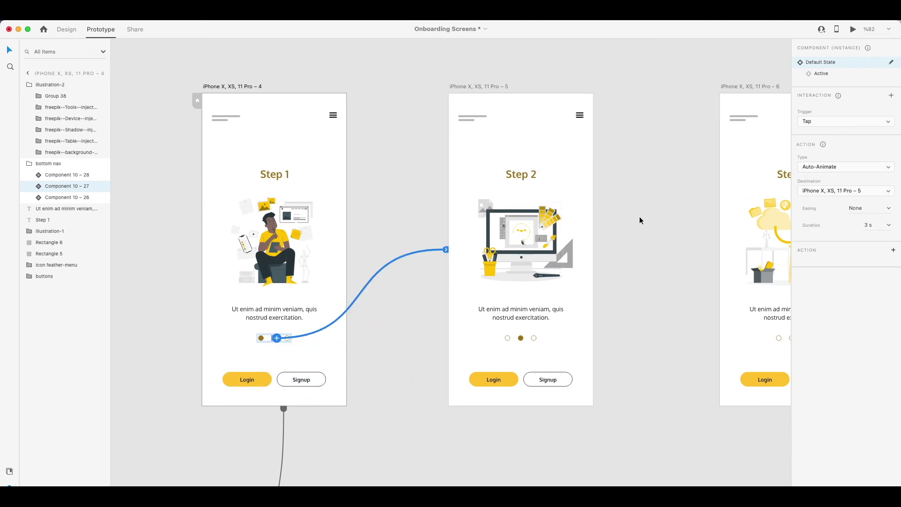
Link the second navigation dot on the duplicate Step 1 artboard to the original Step 2 artboard with a Tap-triggered Auto-Animate.
scroll(628, 224, right, 5)
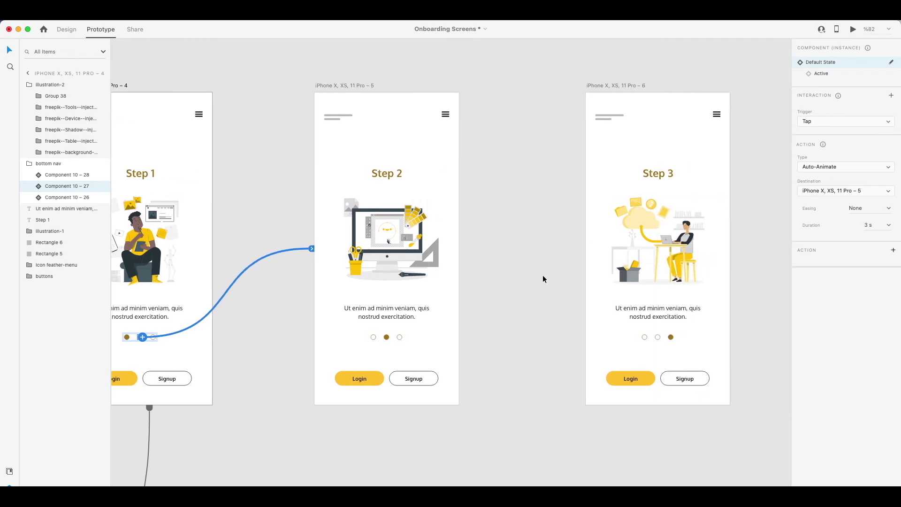
scroll(376, 317, left, 3)
scroll(329, 359, down, 10)
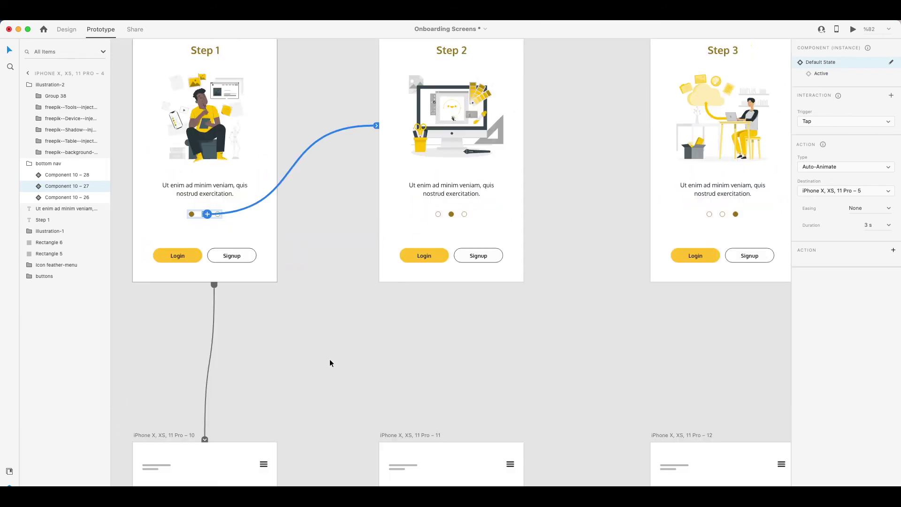
scroll(291, 399, down, 1)
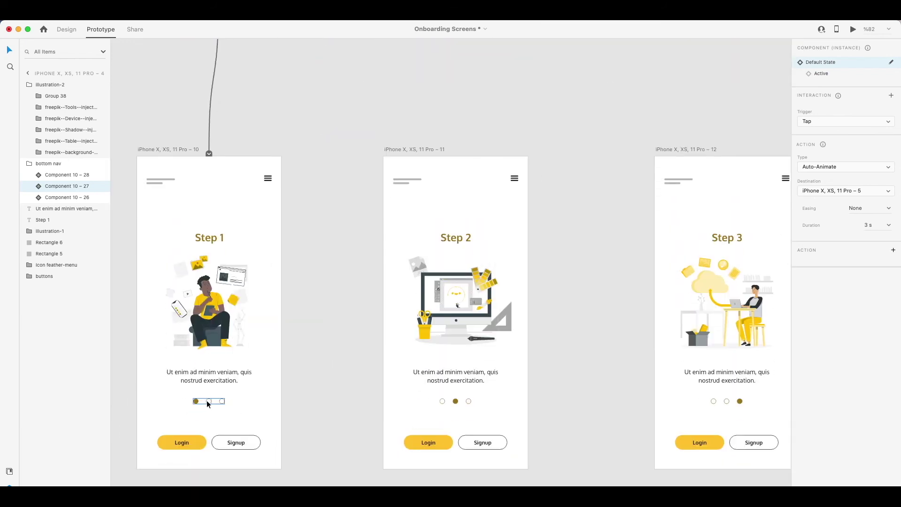
click(207, 401)
drag(212, 401, 388, 117)
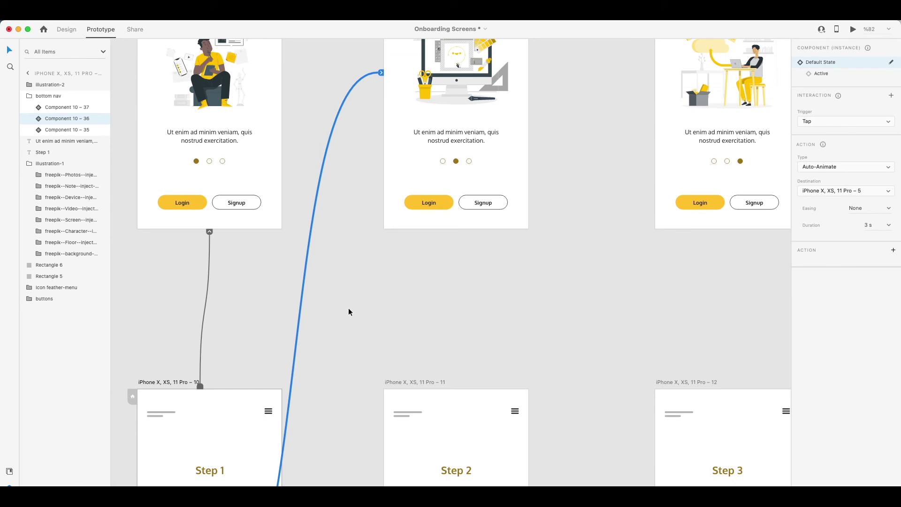
Set the duration of the original Step 1 artboard's second-dot transition to 0.4 s.
scroll(326, 295, down, 8)
click(257, 211)
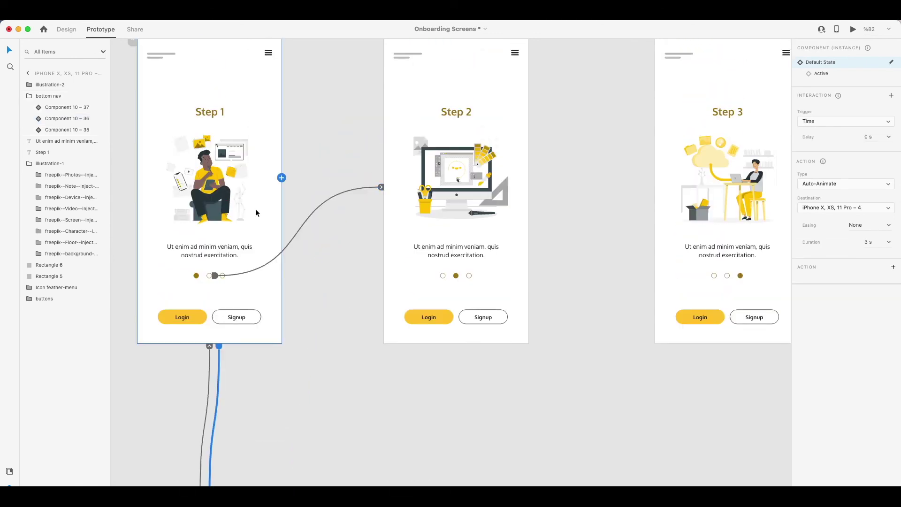
click(205, 275)
key(Escape)
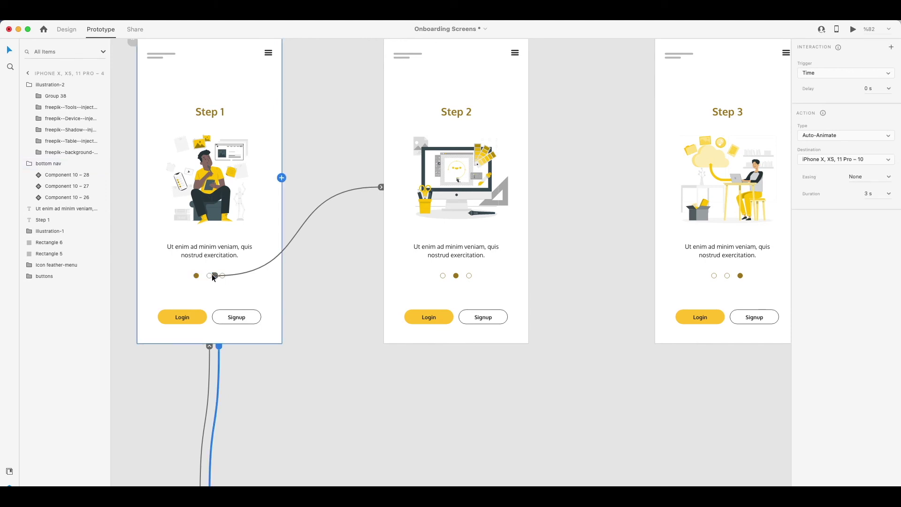
double_click(212, 275)
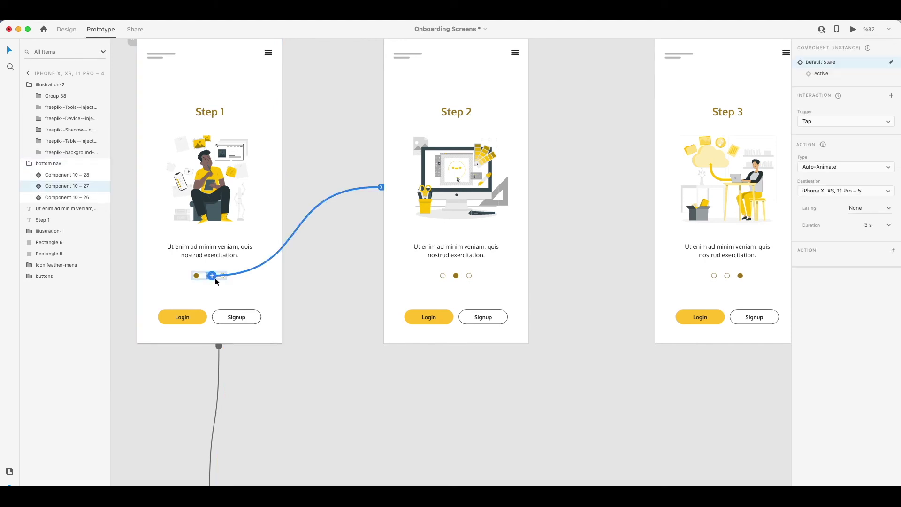
click(890, 227)
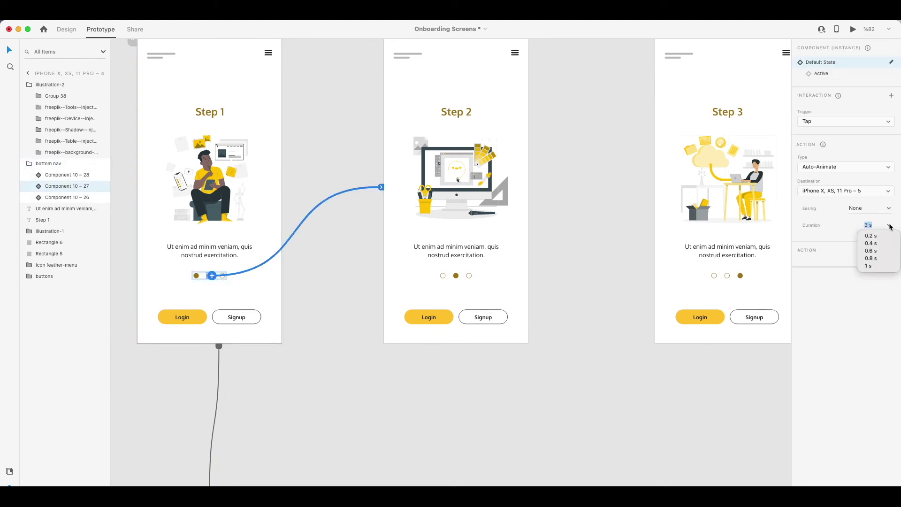
click(871, 243)
Set the duration of the duplicate Step 1 artboard's second-dot transition to 0.4 s.
scroll(309, 321, down, 6)
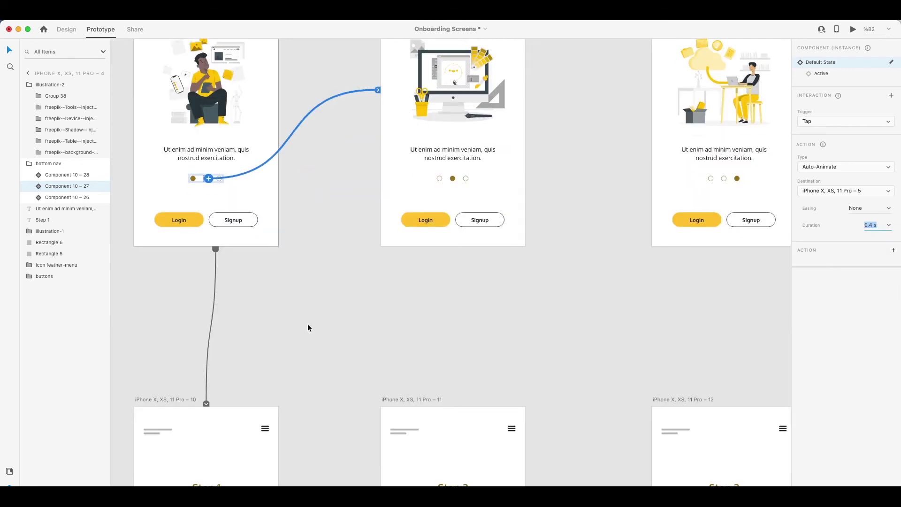
scroll(306, 329, down, 4)
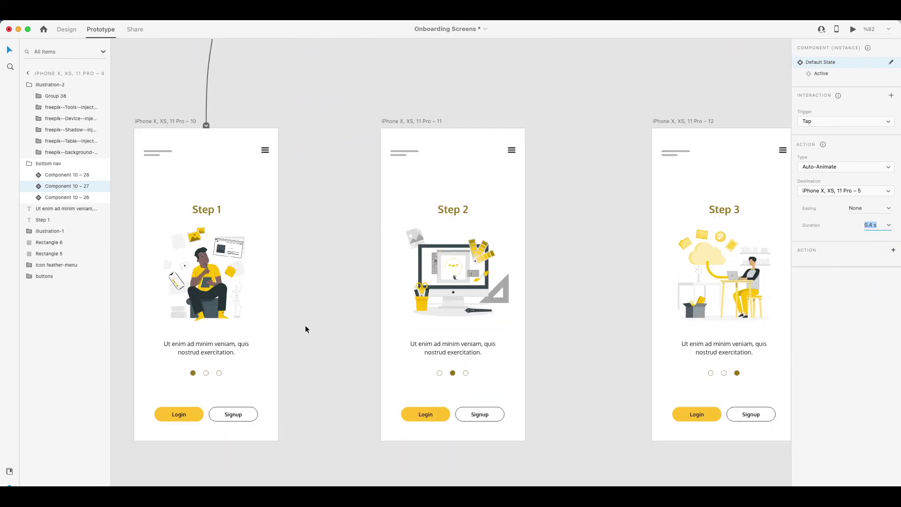
click(206, 373)
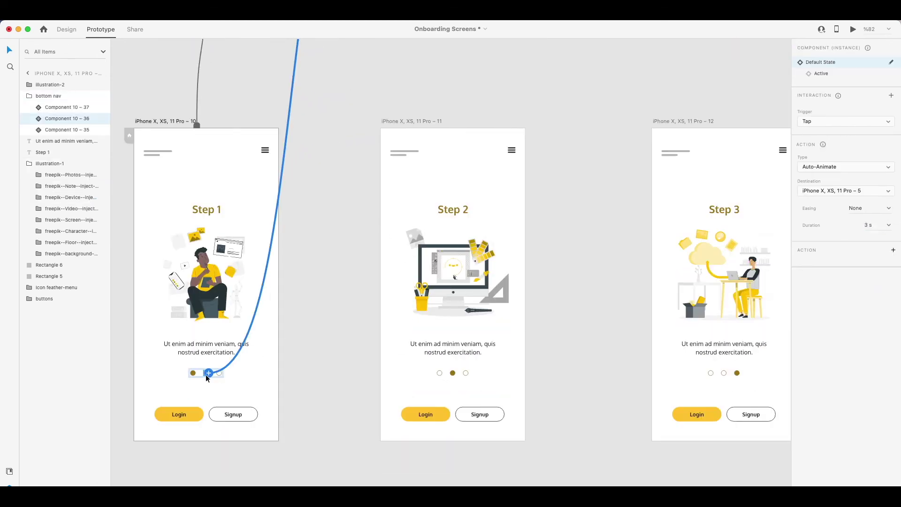
click(889, 226)
click(875, 244)
Link the third navigation dot on the original Step 2 artboard to the original Step 3 artboard with a Tap-triggered Auto-Animate lasting 0.4 s.
scroll(405, 227, up, 1)
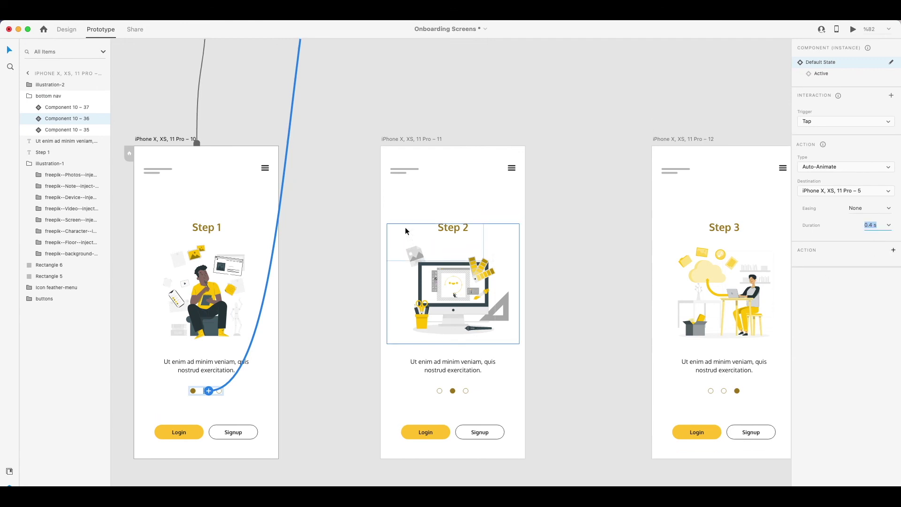
scroll(391, 153, up, 5)
scroll(391, 154, down, 8)
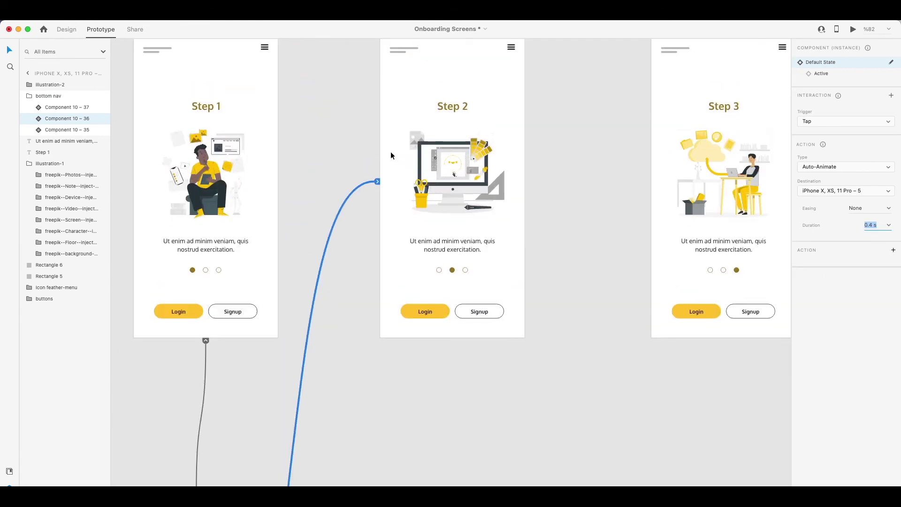
scroll(399, 220, right, 2)
scroll(406, 251, down, 5)
scroll(378, 240, up, 2)
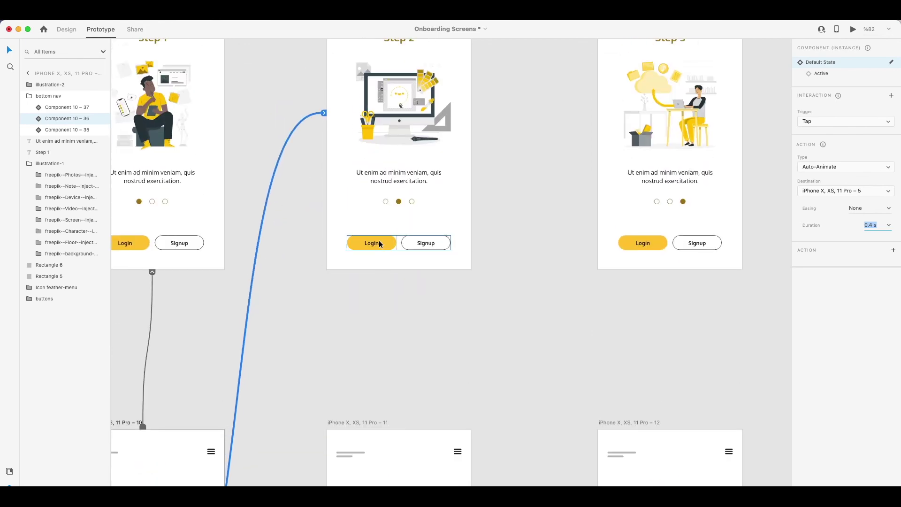
scroll(384, 240, right, 3)
scroll(418, 161, up, 4)
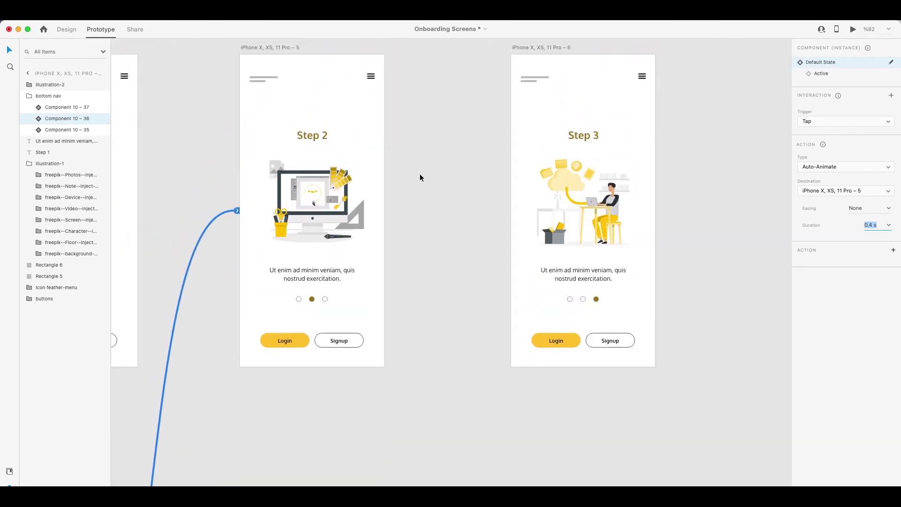
scroll(418, 225, up, 5)
click(419, 250)
double_click(423, 249)
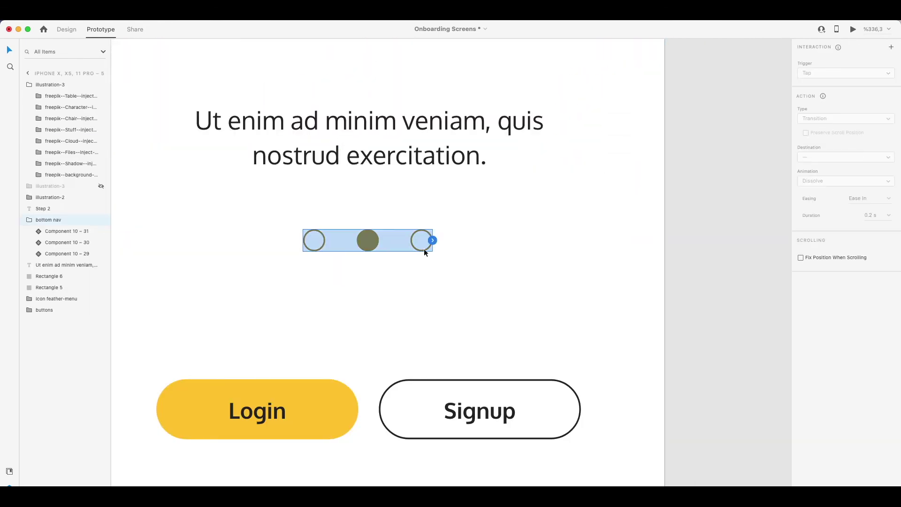
drag(432, 240, 737, 157)
scroll(670, 286, down, 5)
scroll(670, 285, right, 3)
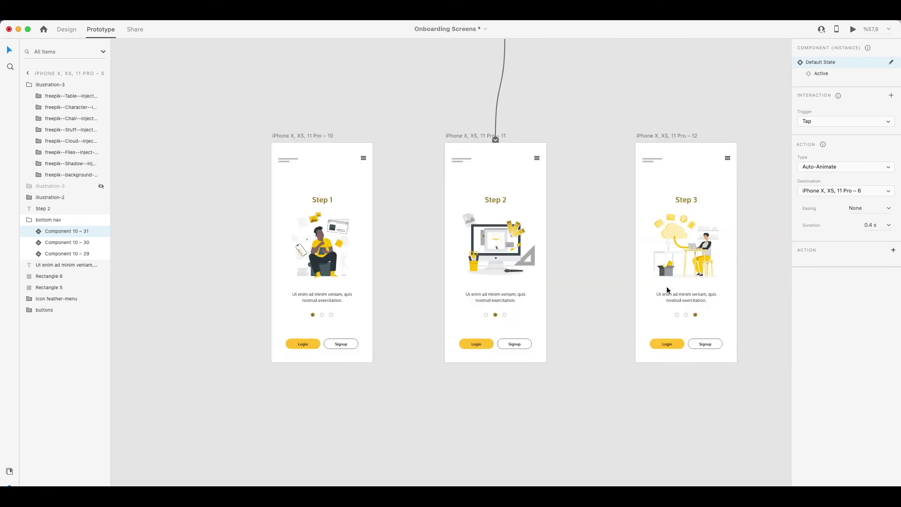
Link the third navigation dot on the duplicate Step 2 artboard to the original Step 3 artboard with a Tap-triggered Auto-Animate lasting 0.4 s.
double_click(502, 312)
click(503, 312)
scroll(526, 316, down, 3)
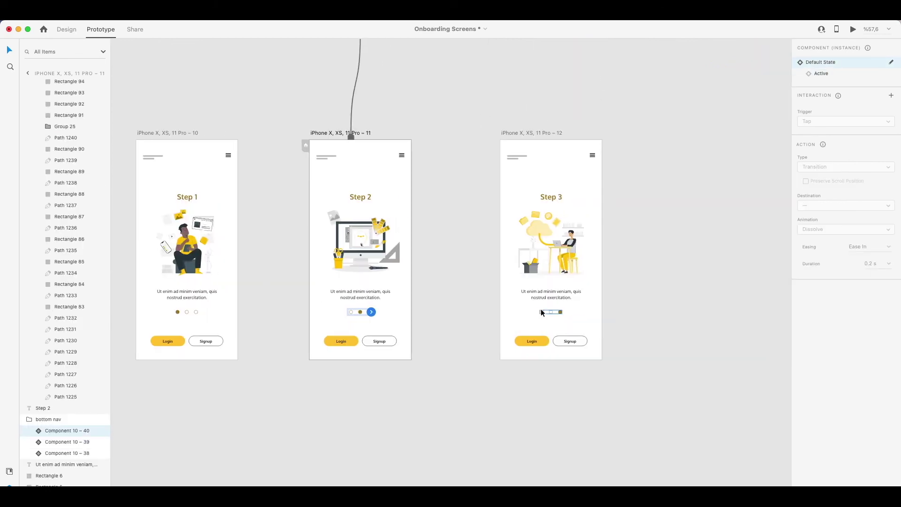
scroll(540, 309, up, 5)
scroll(446, 274, down, 3)
drag(407, 380, 475, 155)
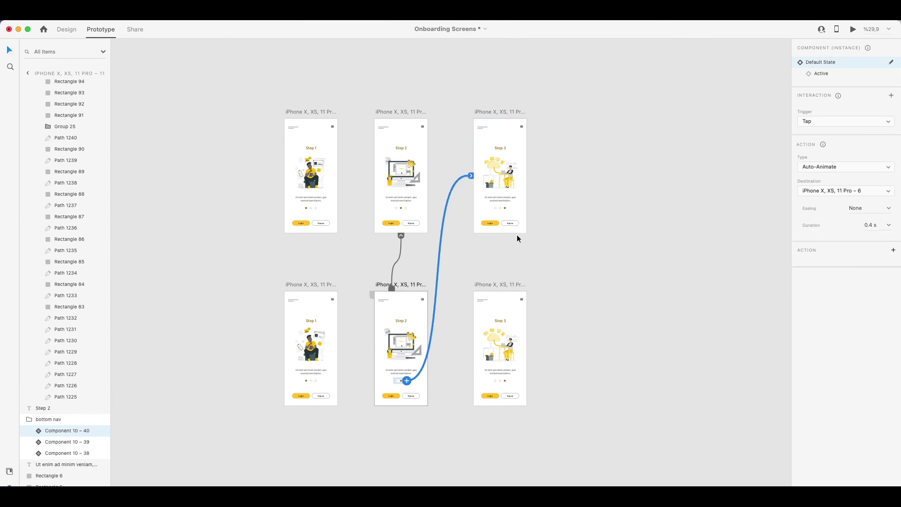
Preview the prototype from the original Step 1 artboard and test the second navigation dot's transition to Step 2.
scroll(514, 239, right, 3)
scroll(515, 239, up, 2)
click(230, 170)
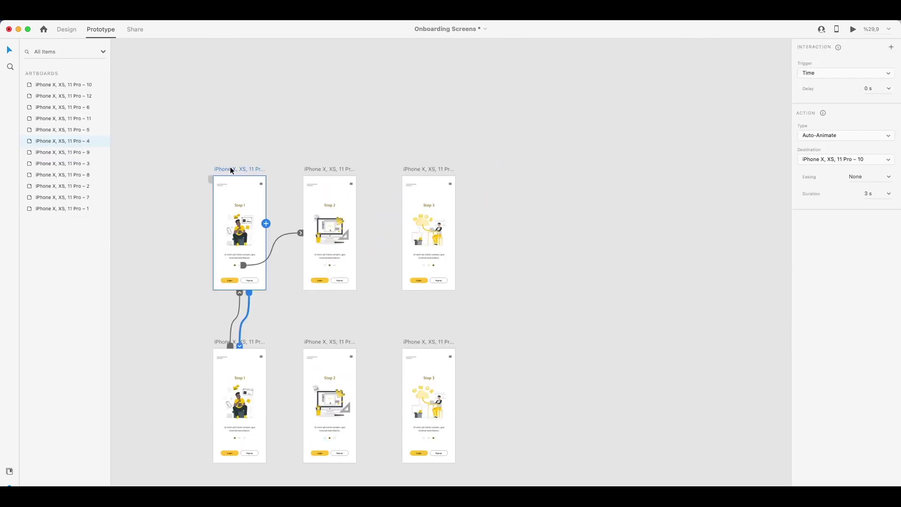
key(super+Return)
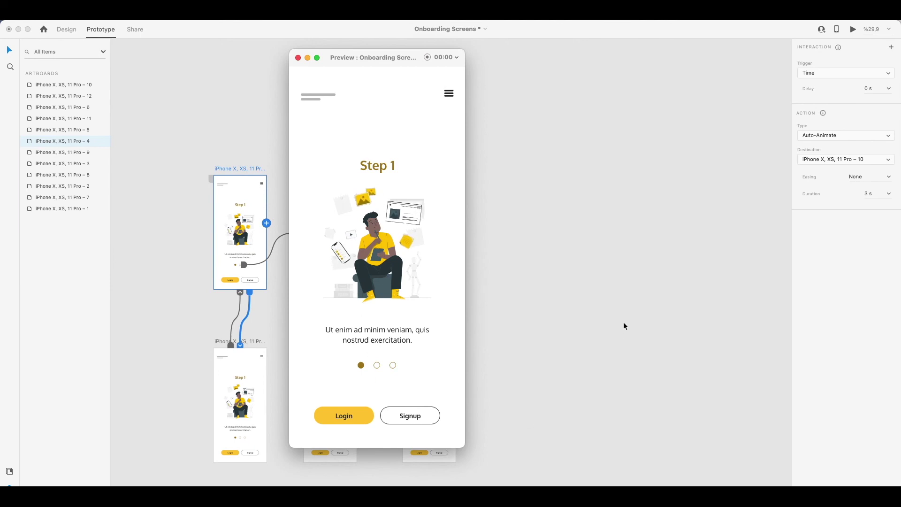
scroll(553, 343, down, 1)
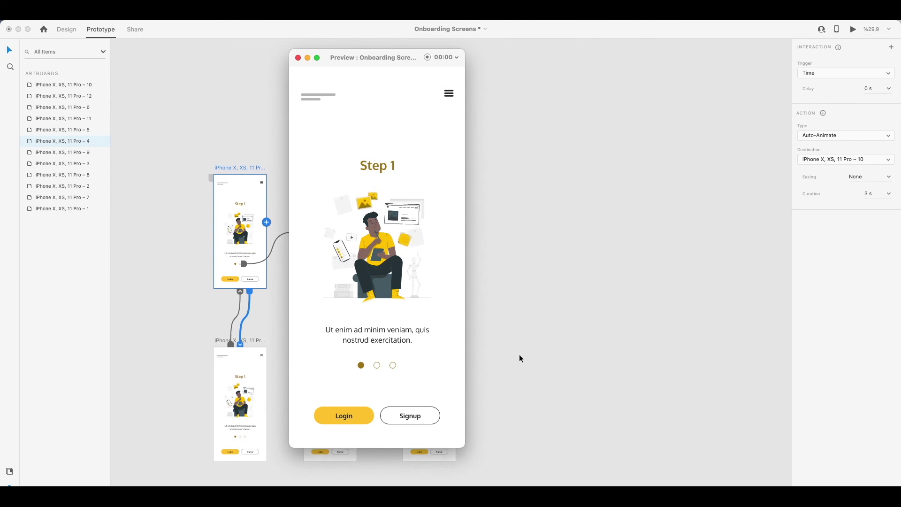
scroll(488, 364, down, 1)
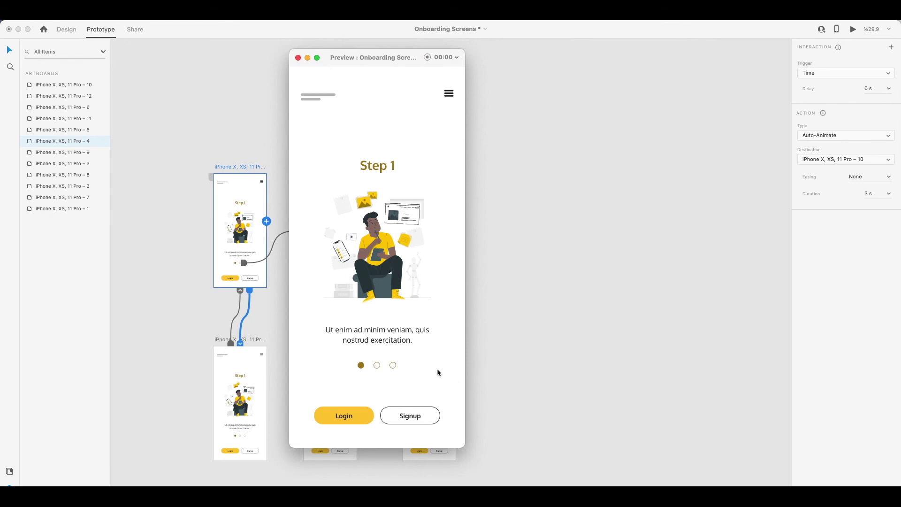
scroll(494, 364, left, 1)
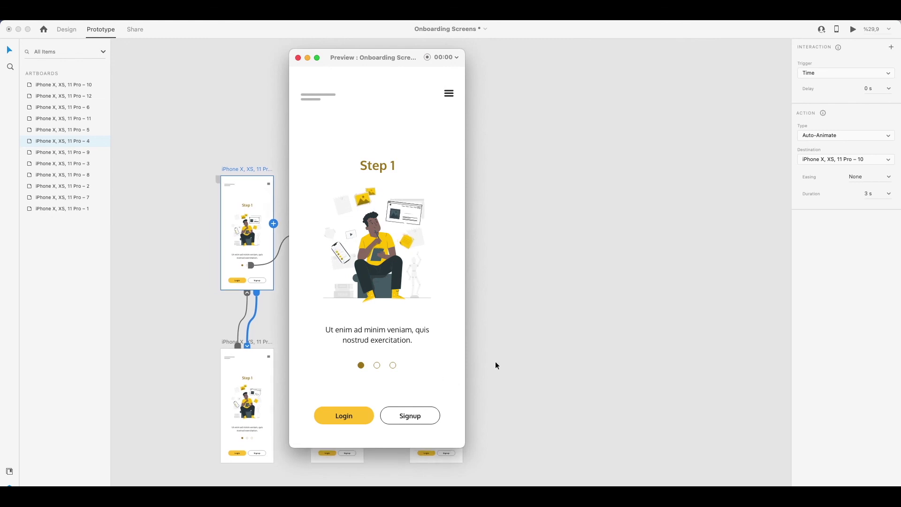
click(377, 366)
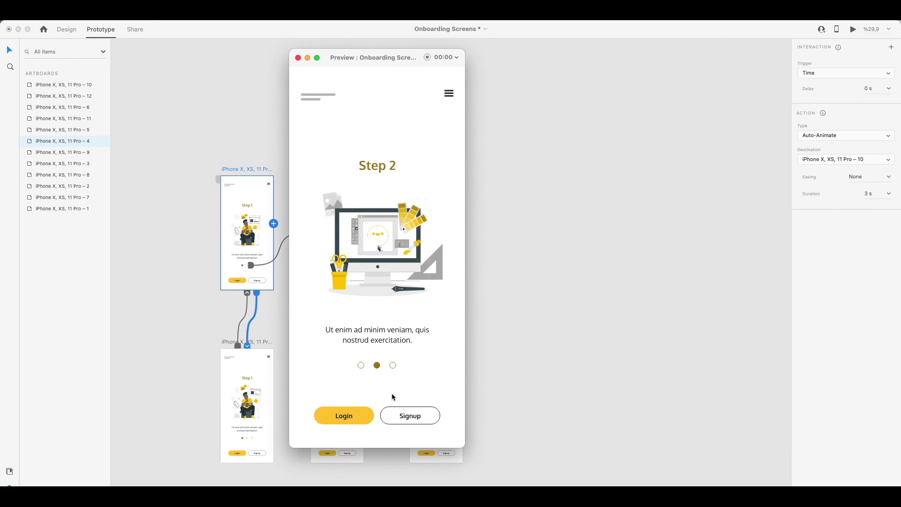